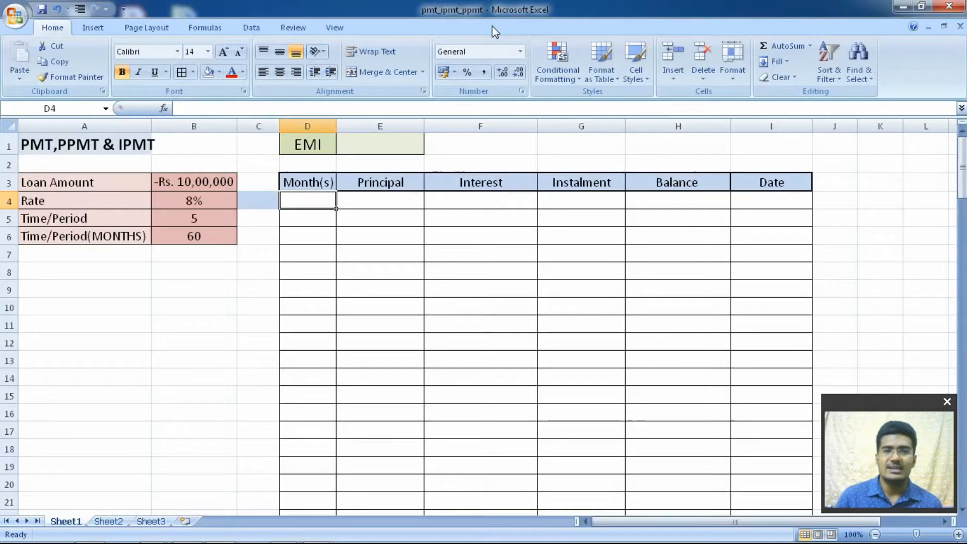
# - Collapse the ribbon and calculate the monthly interest rate in C4 with the formula =B4/12
pyautogui.hotkey('ctrl', 'F1')
pyautogui.click(226, 159)
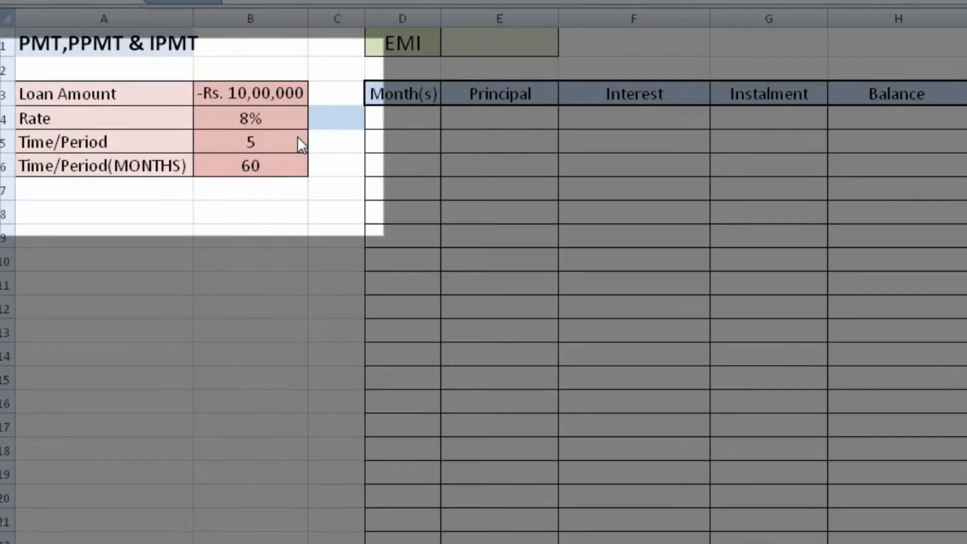
pyautogui.click(269, 168)
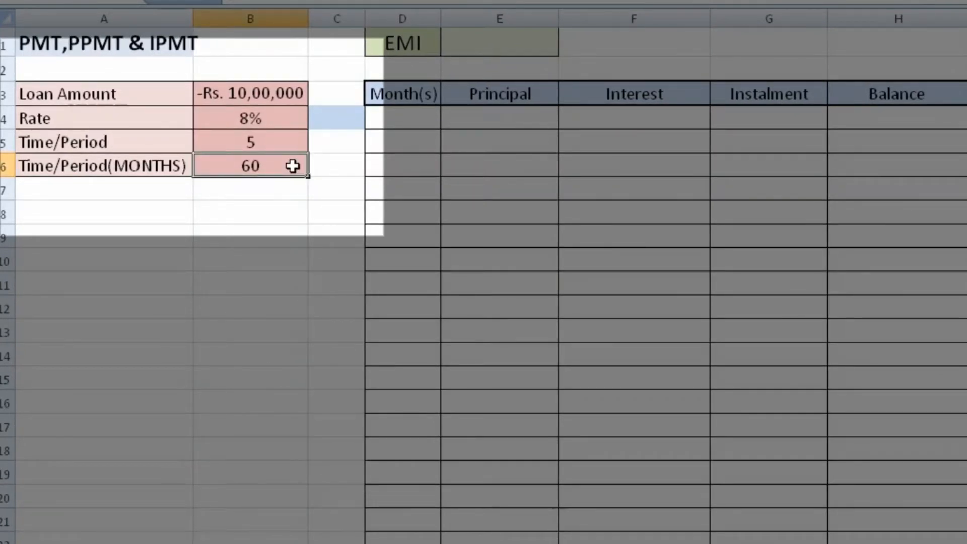
pyautogui.click(349, 116)
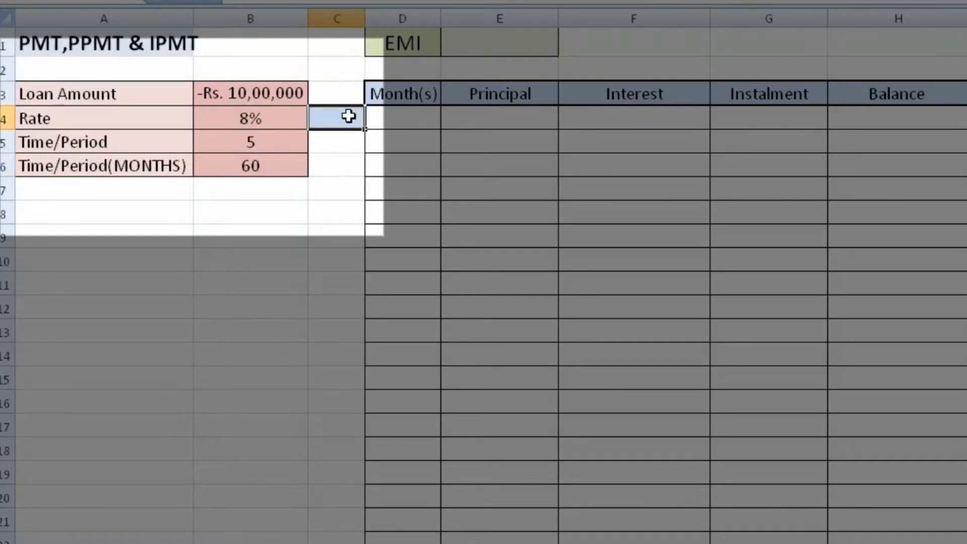
pyautogui.write('=')
pyautogui.click(297, 127)
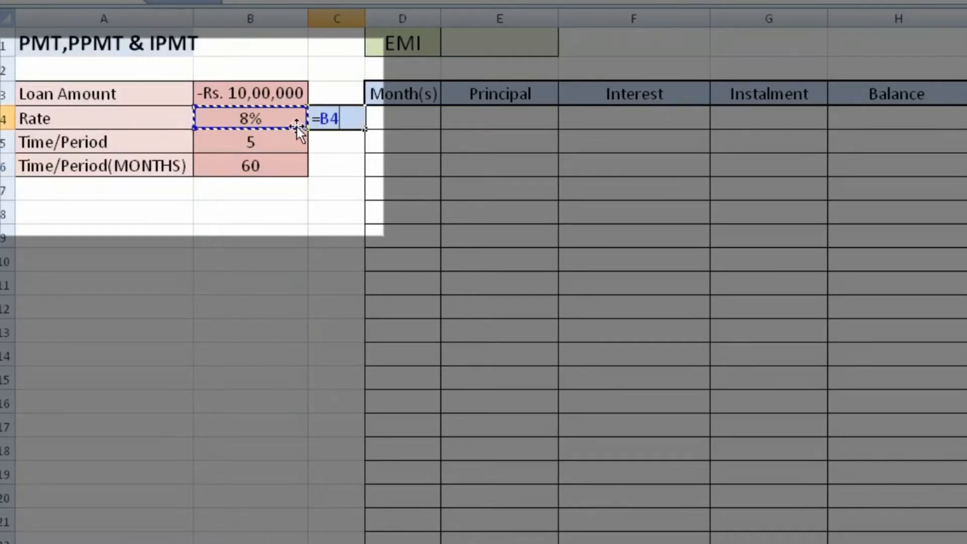
pyautogui.write('/12')
pyautogui.press('Return')
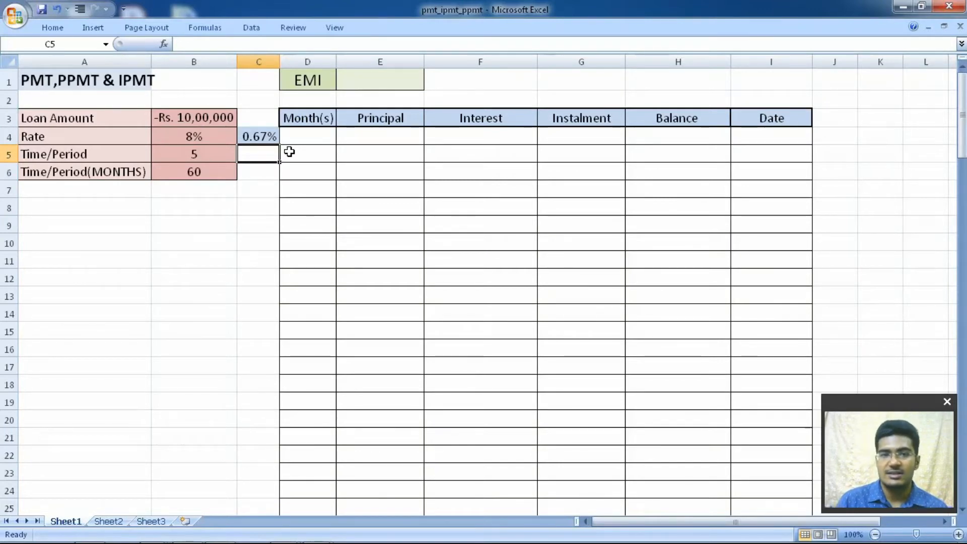
# - Calculate the EMI in E1 with =PMT(C4,B6,B3), using the monthly rate, period in months and loan amount
pyautogui.click(356, 81)
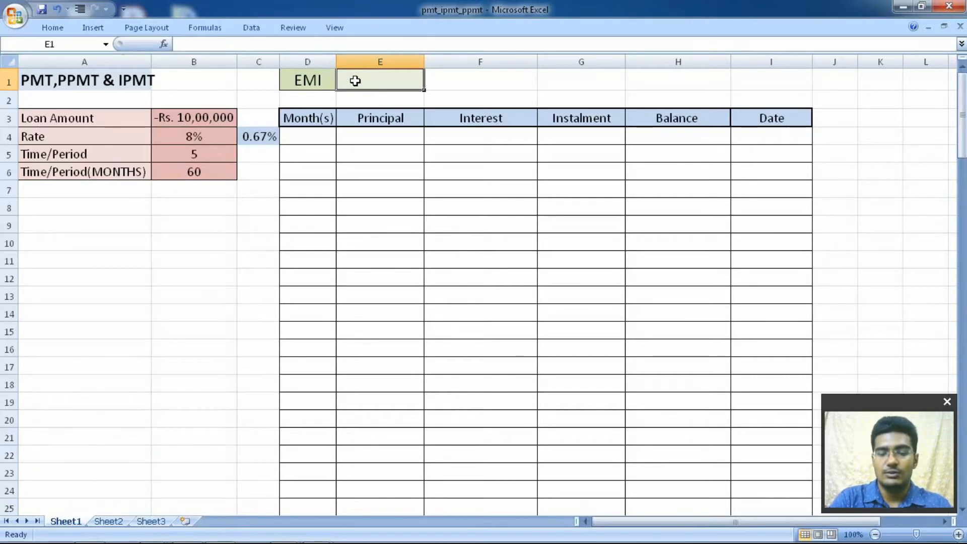
pyautogui.write('=')
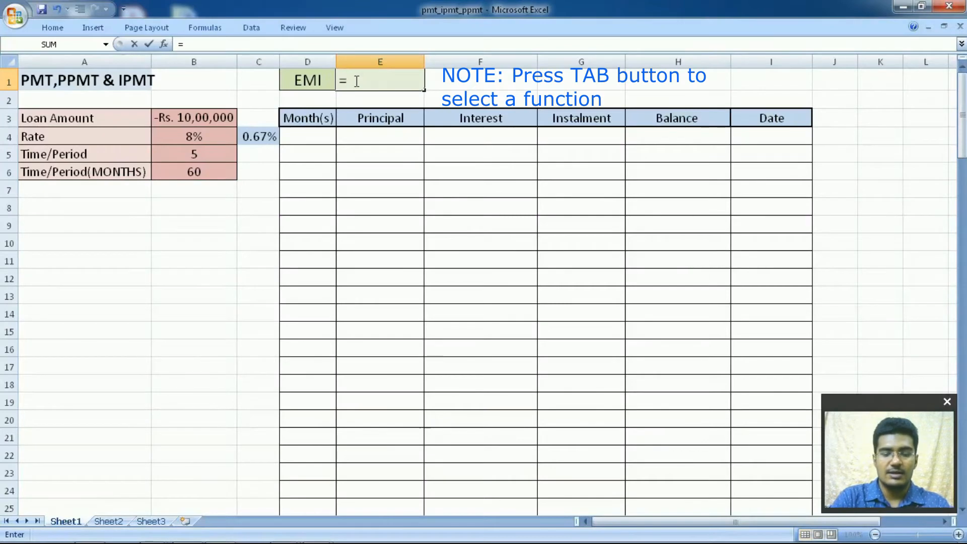
pyautogui.write('pmt')
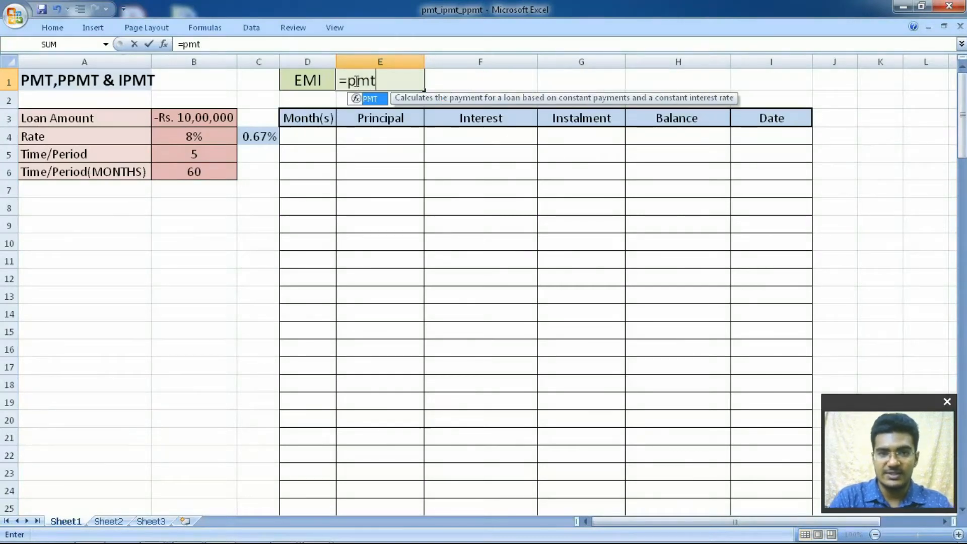
pyautogui.press('Tab')
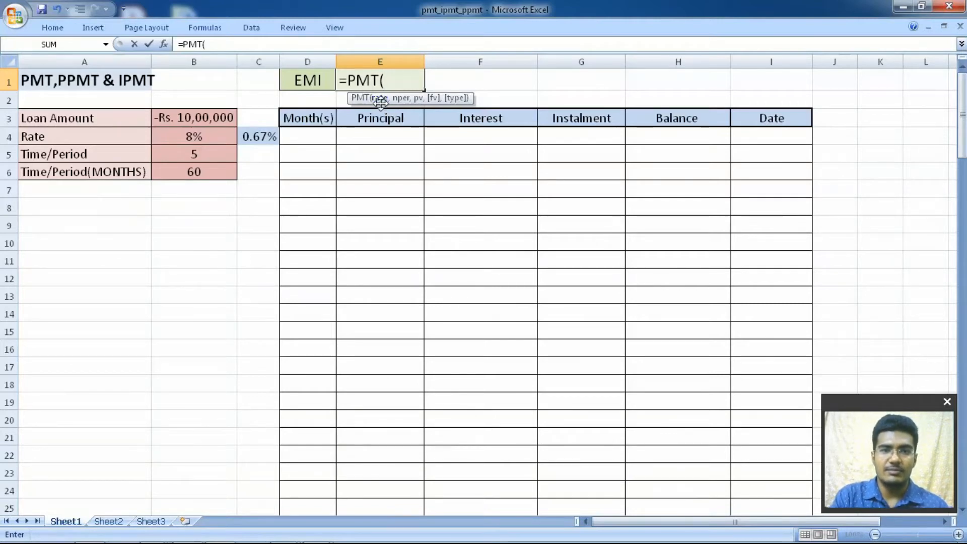
pyautogui.click(269, 137)
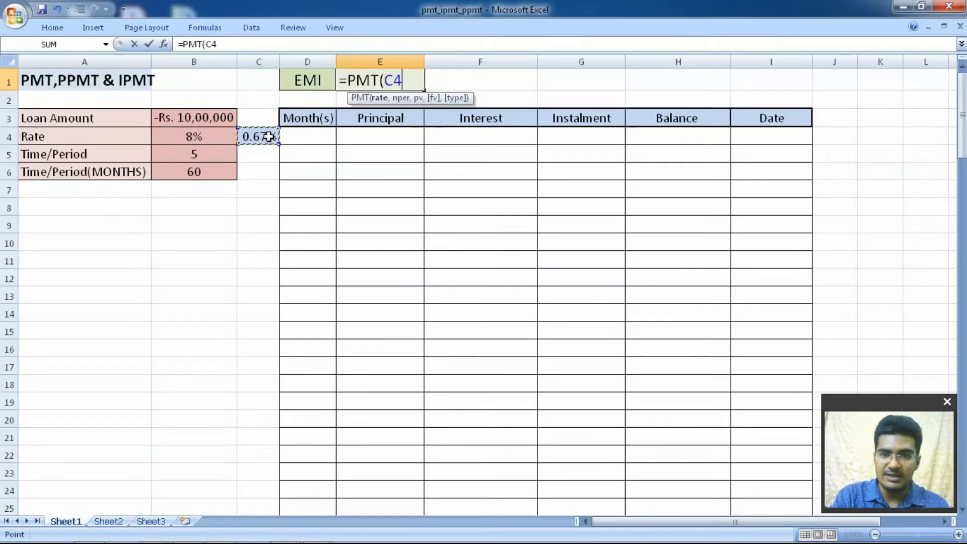
pyautogui.write(',')
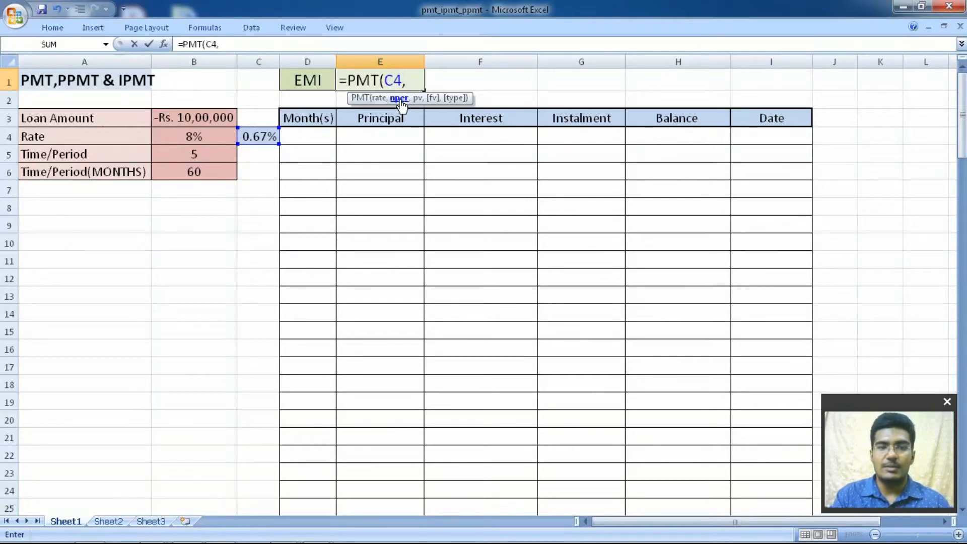
pyautogui.click(201, 174)
pyautogui.write(',')
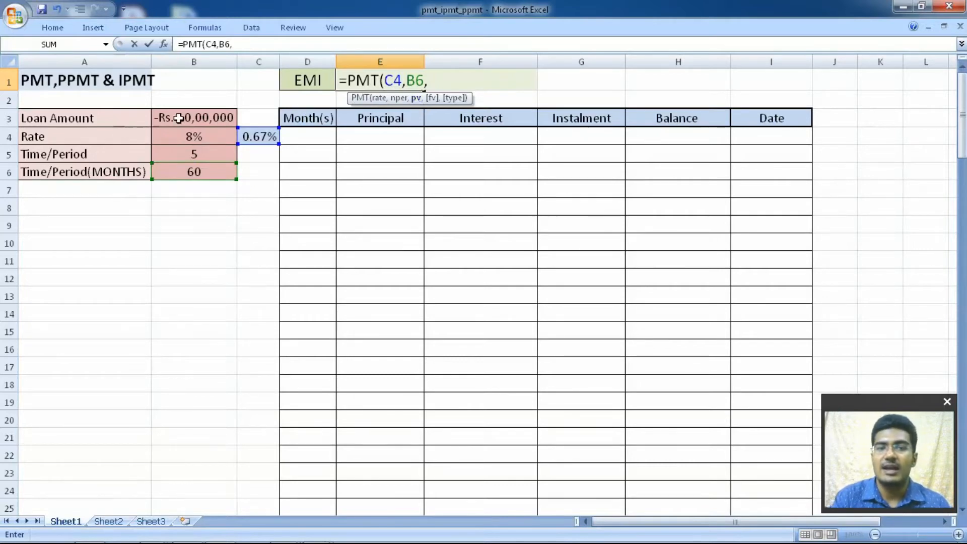
pyautogui.click(218, 117)
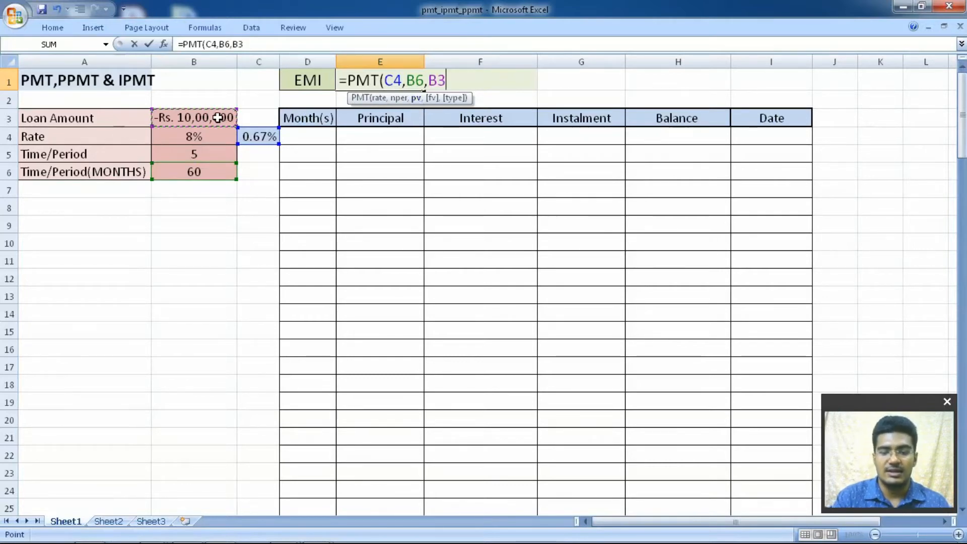
pyautogui.hotkey('ctrl', 'Return')
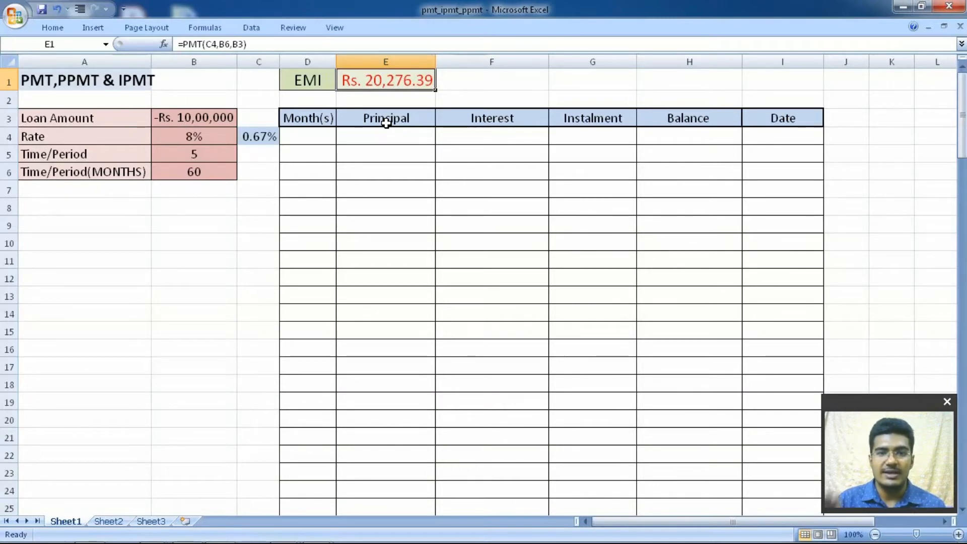
# - Enter 1 as the first month number in D4, keeping that cell selected
pyautogui.click(323, 136)
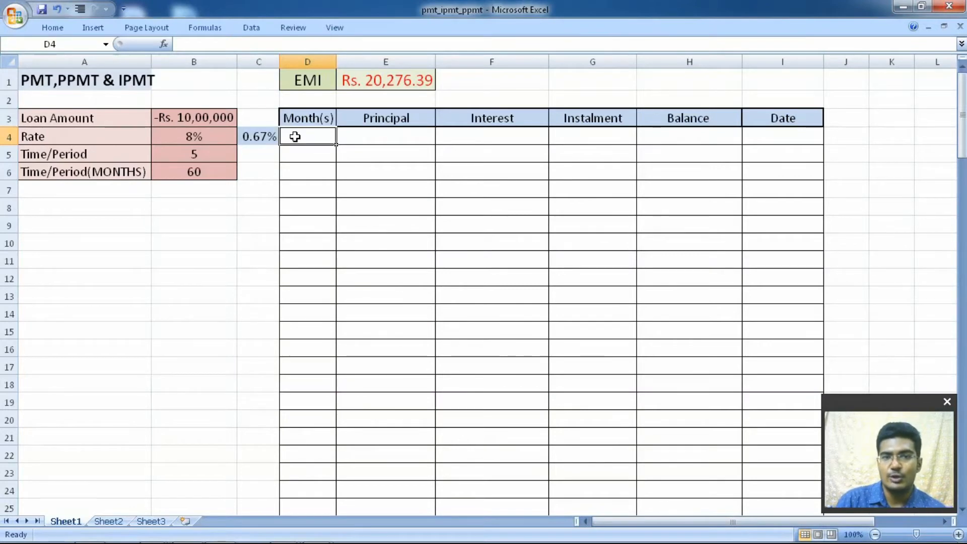
pyautogui.write('1')
pyautogui.hotkey('ctrl', 'Return')
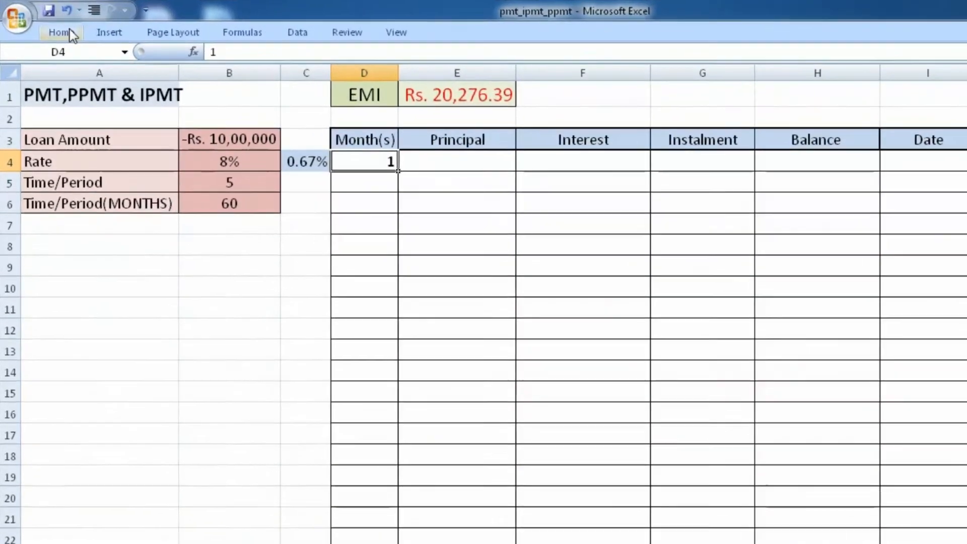
# - Fill the Month(s) column downward from D4 with a linear series, step value 1 and stop value 60
pyautogui.click(52, 28)
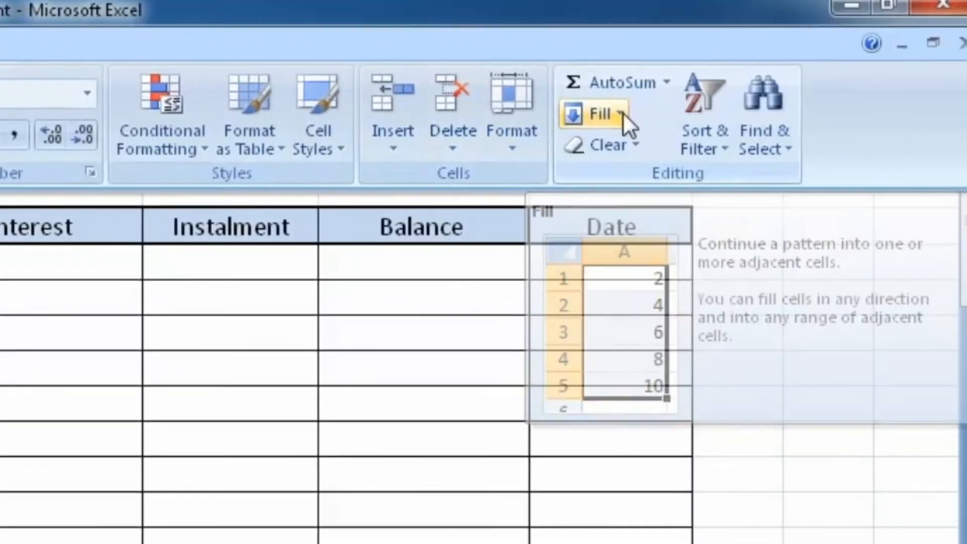
pyautogui.click(622, 112)
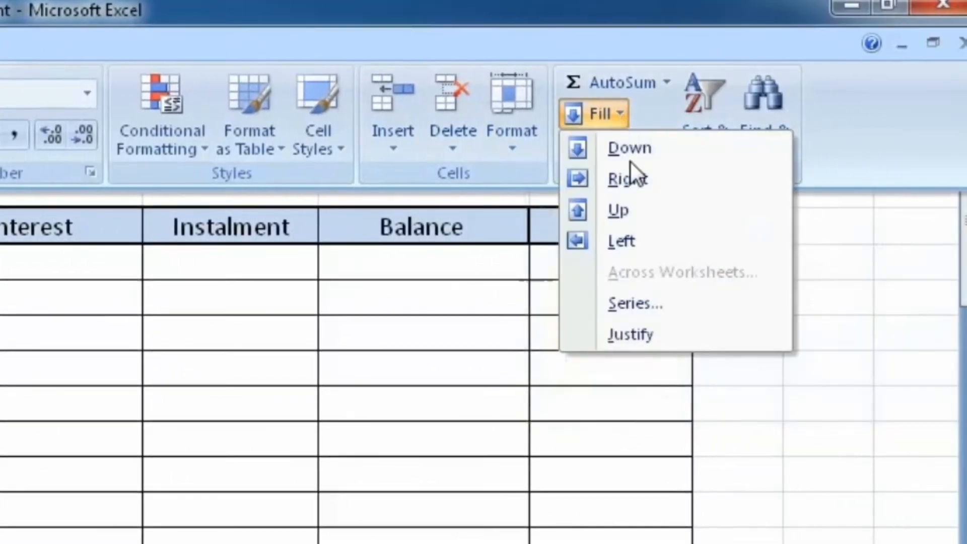
pyautogui.click(663, 309)
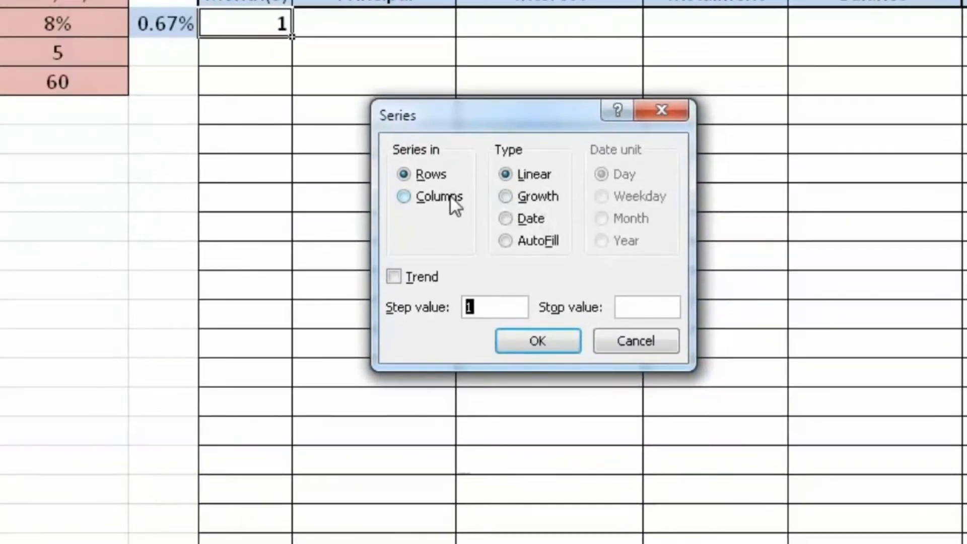
pyautogui.click(450, 195)
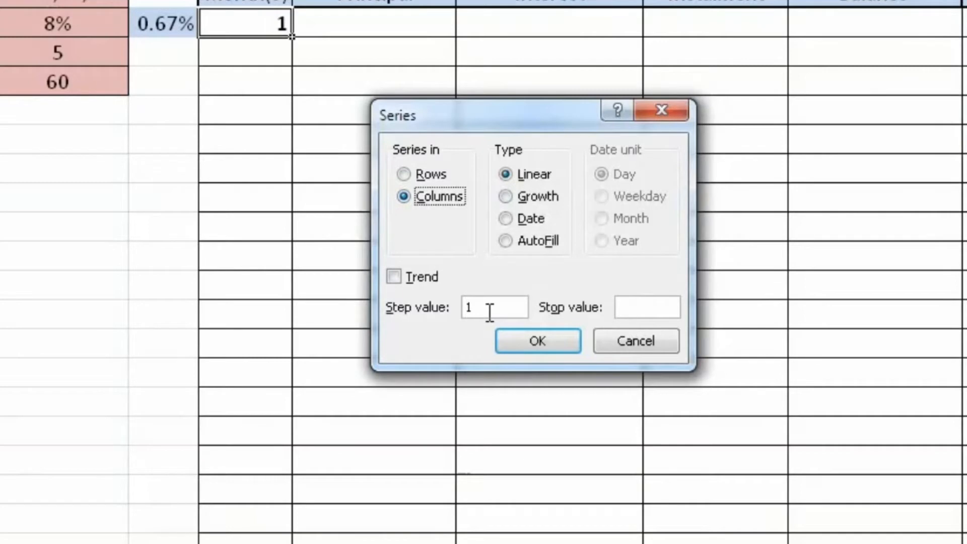
pyautogui.click(632, 307)
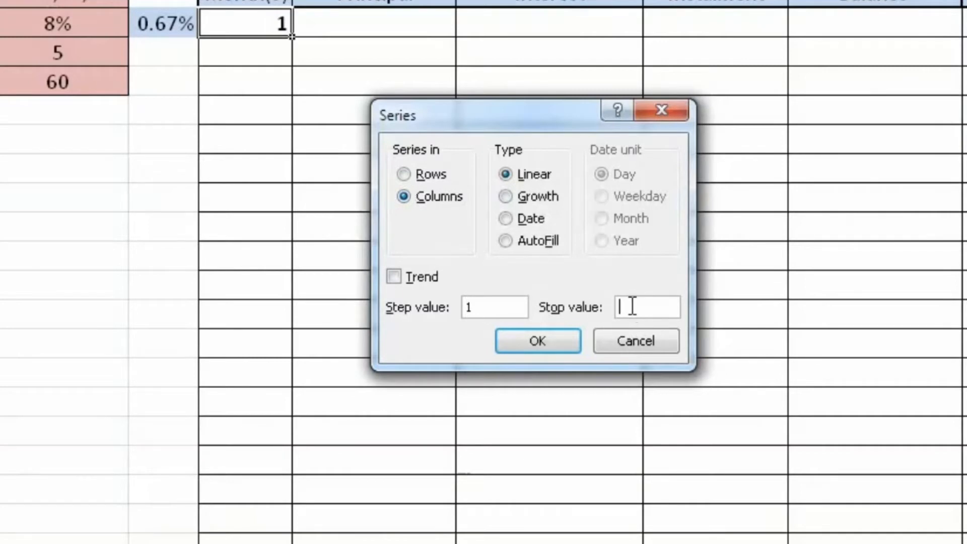
pyautogui.write('60')
pyautogui.click(563, 338)
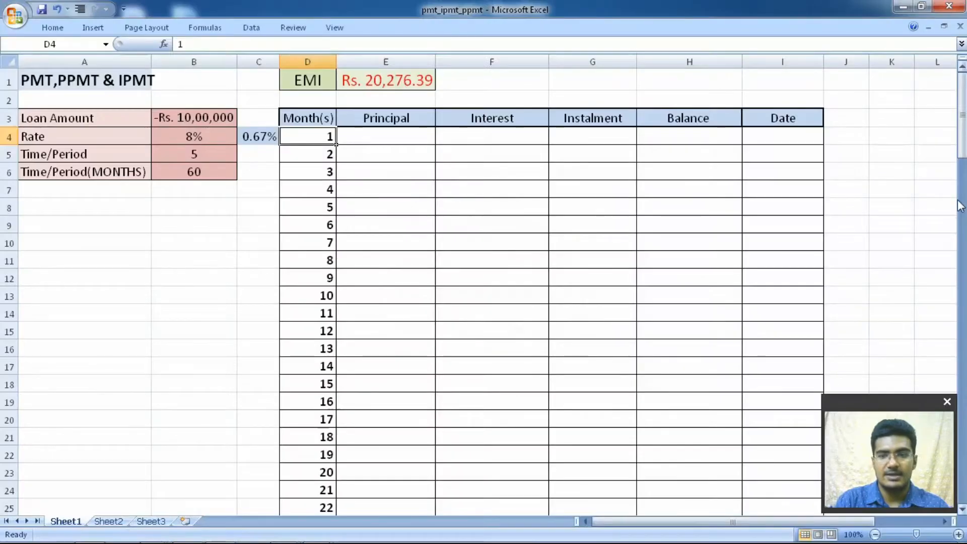
# - Calculate the first month's principal in E4 with =PPMT($C$4,D4,$B$6,$B$3), locking the rate, period and loan amount references
pyautogui.moveTo(963, 128)
pyautogui.mouseDown()
pyautogui.moveTo(963, 294)
pyautogui.moveTo(963, 128)
pyautogui.mouseUp()
pyautogui.click(407, 137)
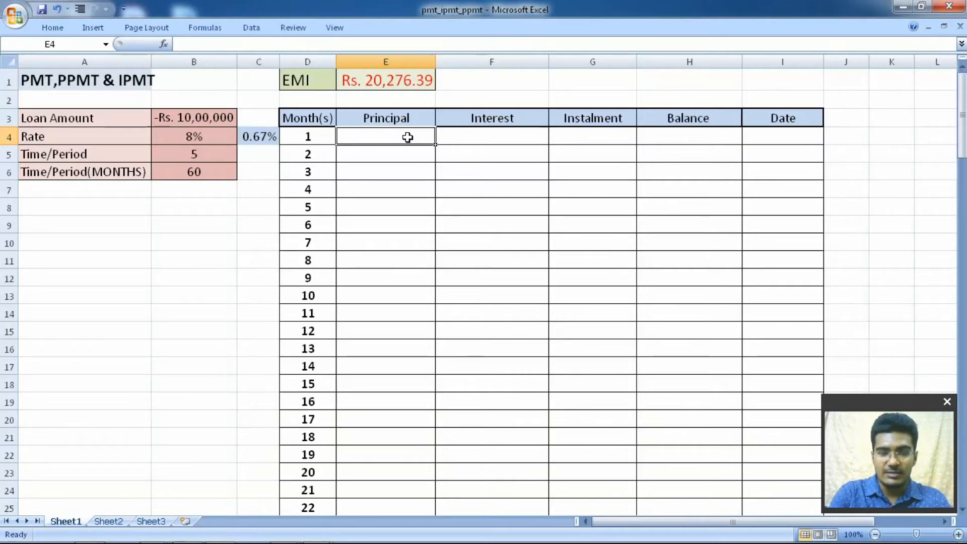
pyautogui.write('=')
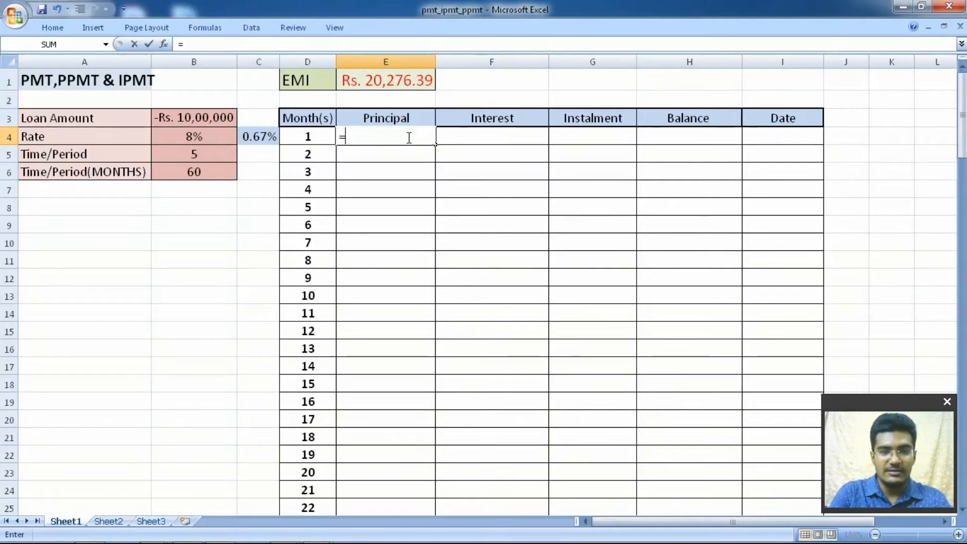
pyautogui.write('pp')
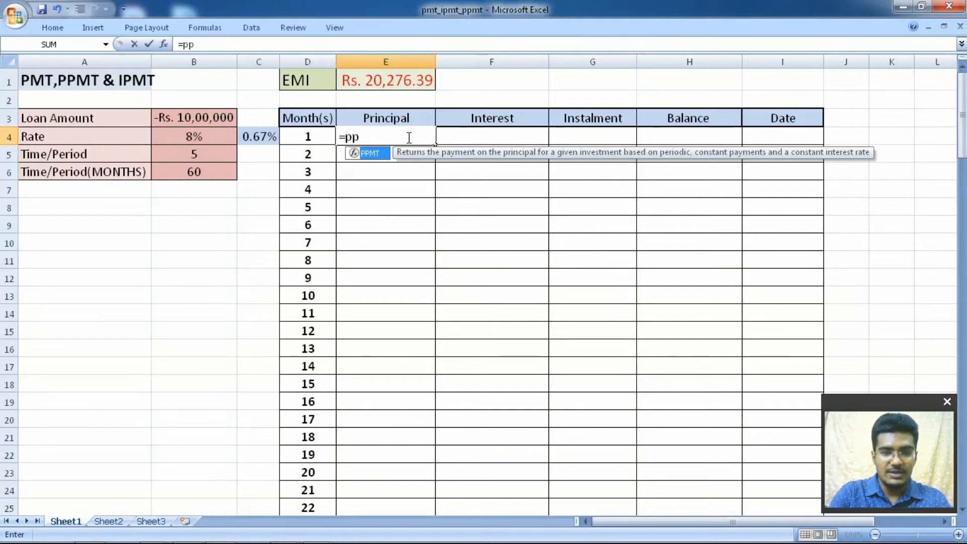
pyautogui.press('Tab')
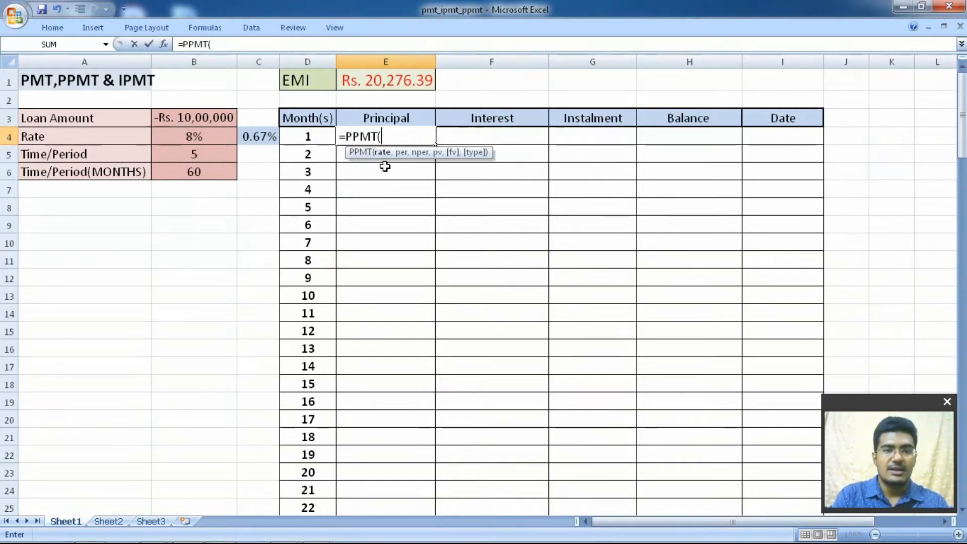
pyautogui.click(268, 136)
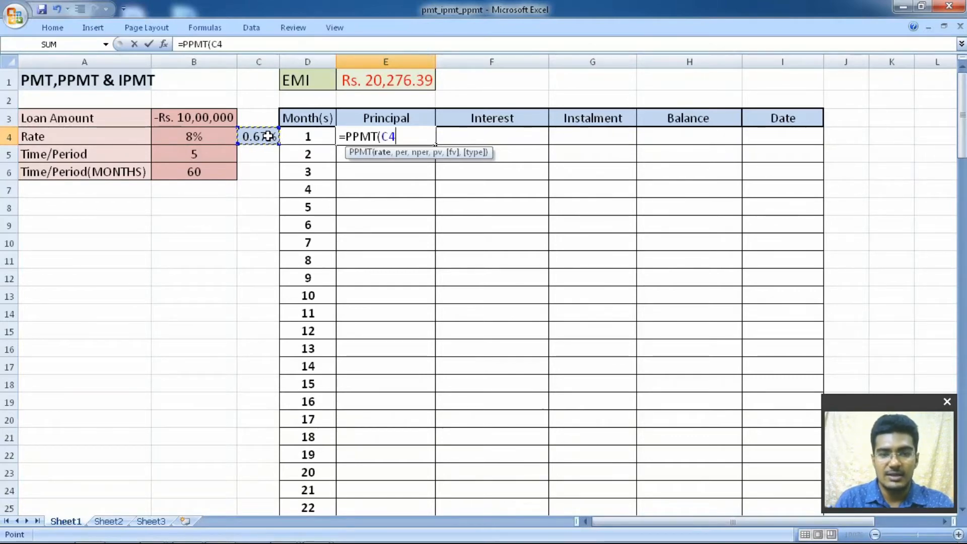
pyautogui.press('F4')
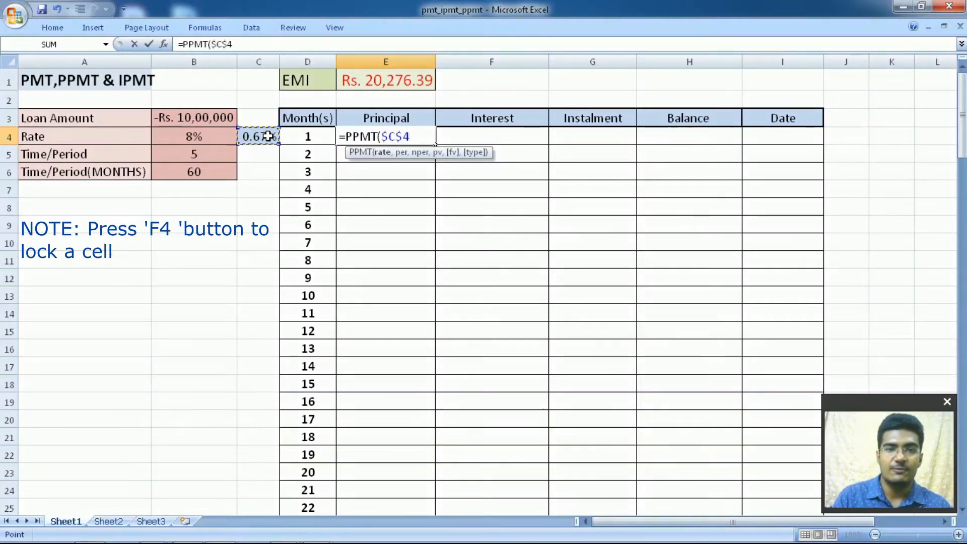
pyautogui.write(',')
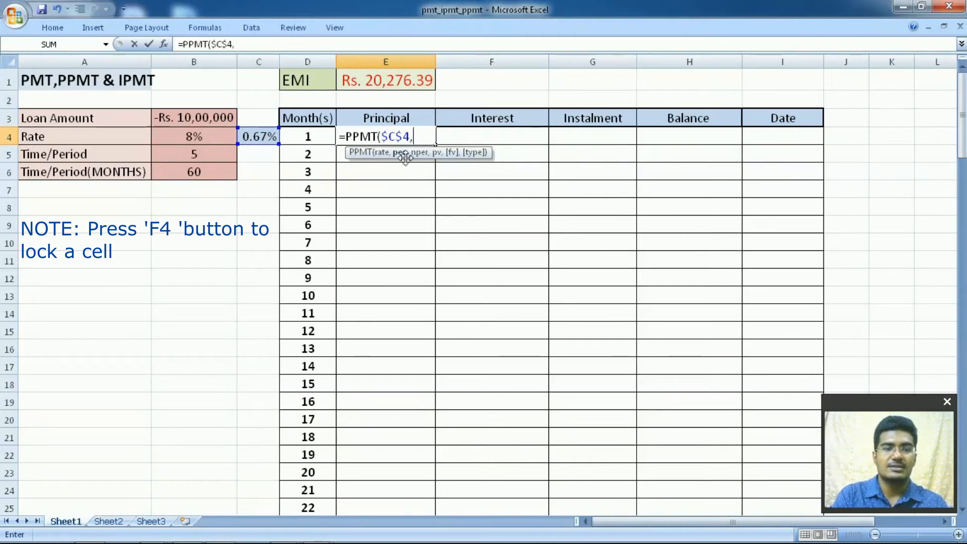
pyautogui.click(305, 135)
pyautogui.write(',')
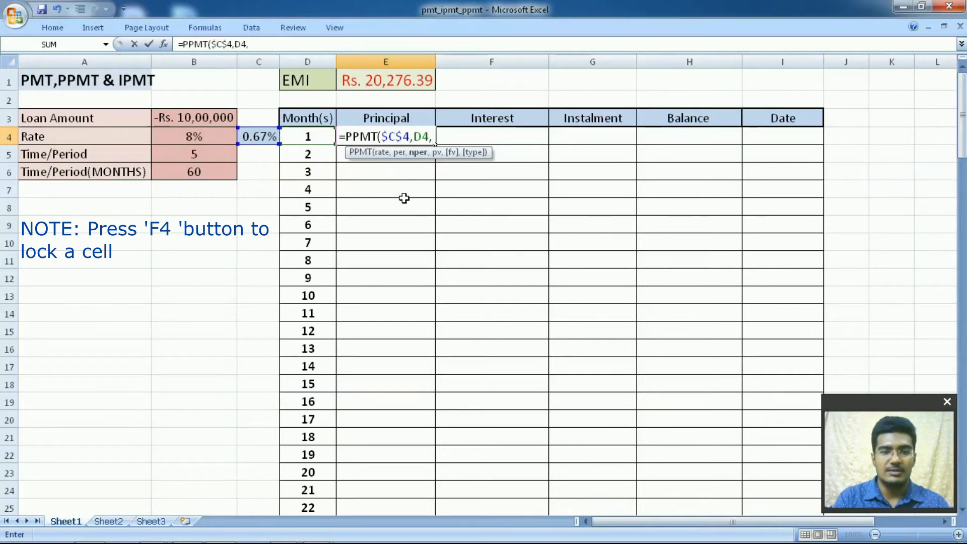
pyautogui.click(194, 172)
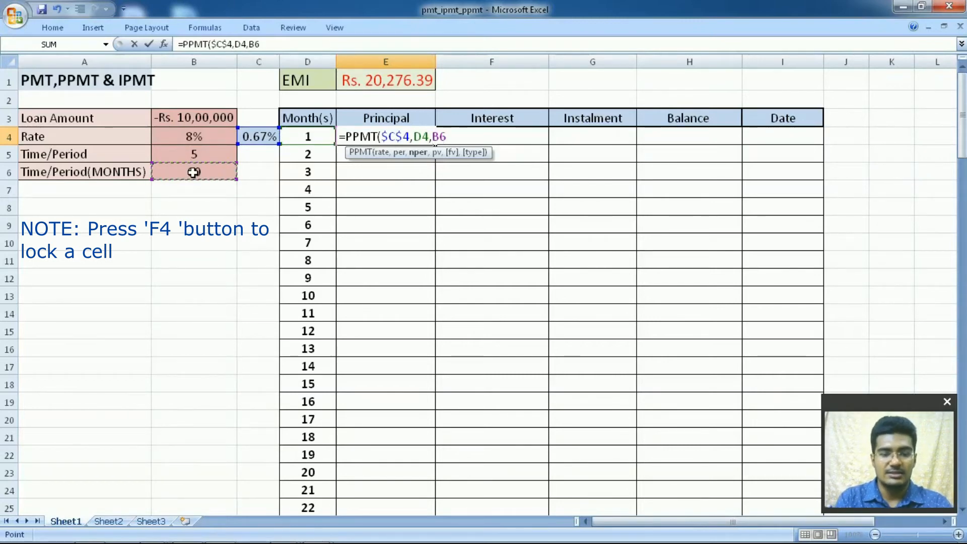
pyautogui.press('F4')
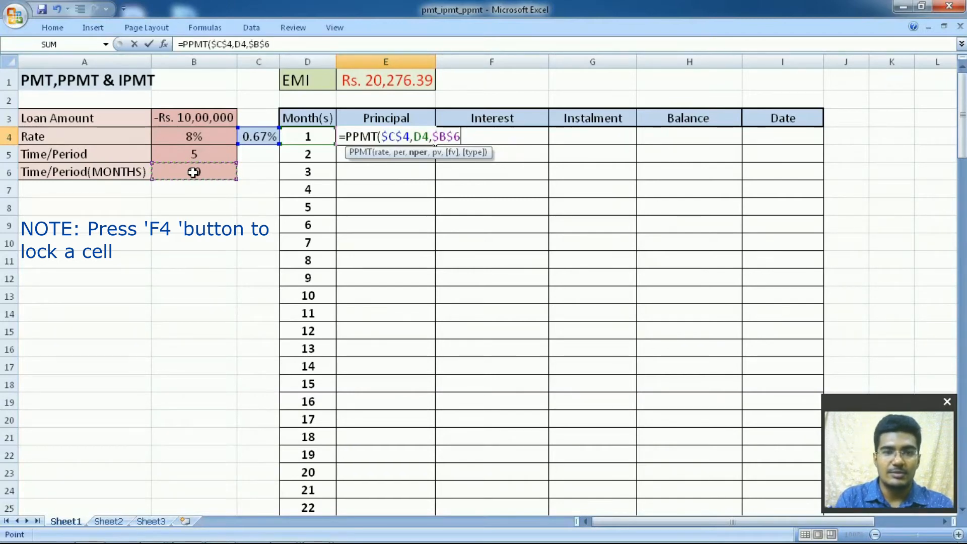
pyautogui.write(',')
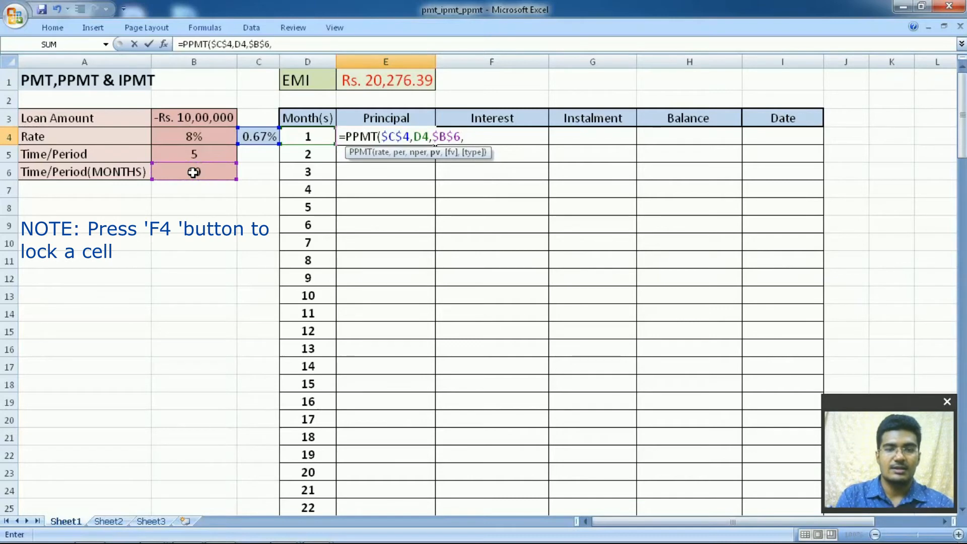
pyautogui.click(224, 118)
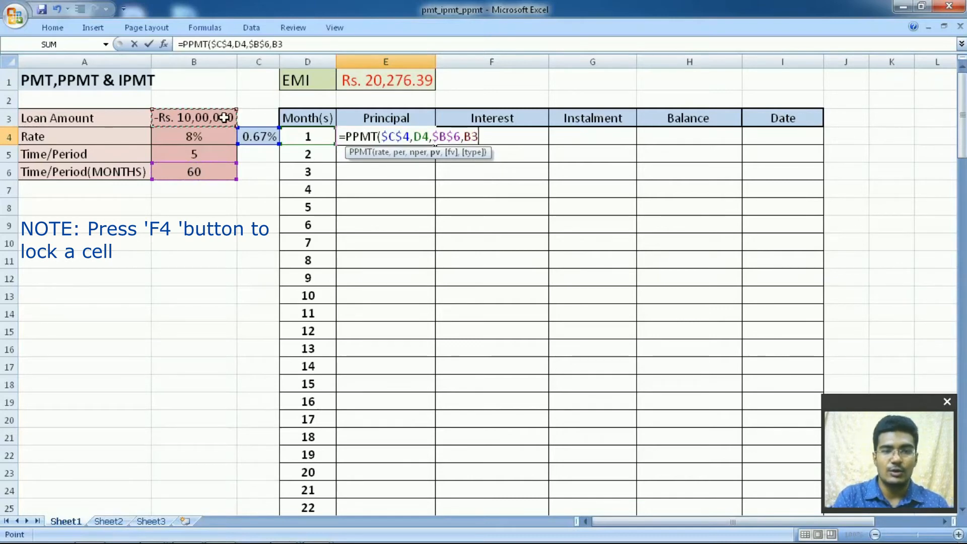
pyautogui.press('F4')
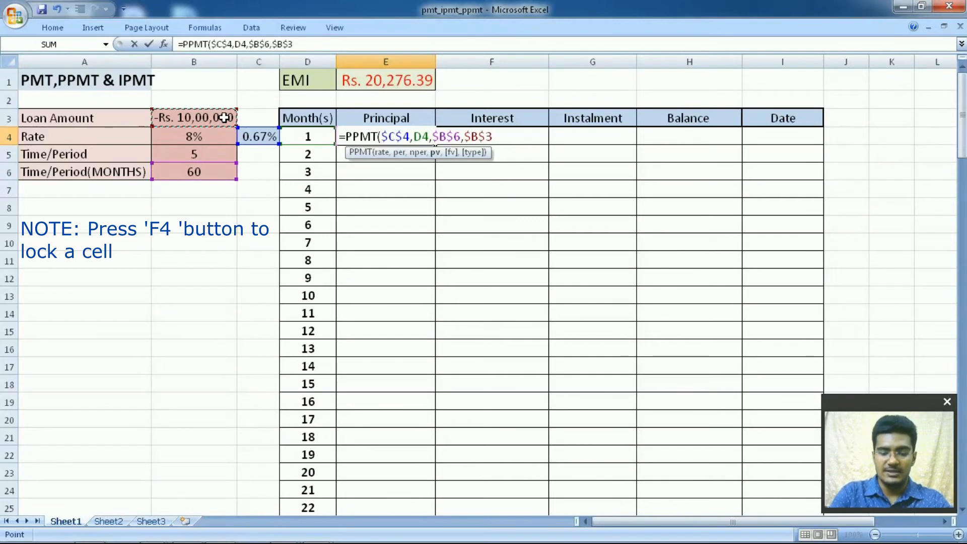
pyautogui.write(')')
pyautogui.press('Return')
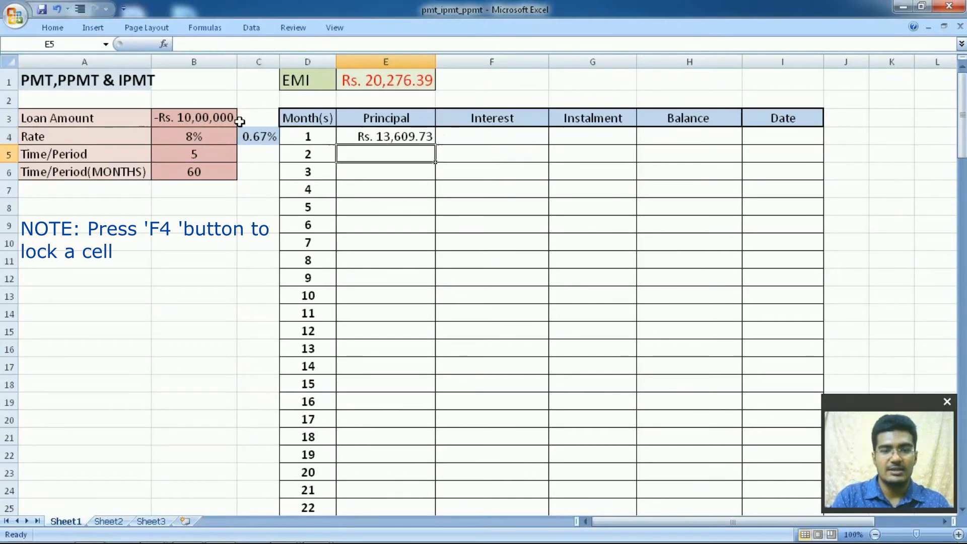
# - Fill the PPMT formula from E4 down the Principal column for all 60 months
pyautogui.click(424, 136)
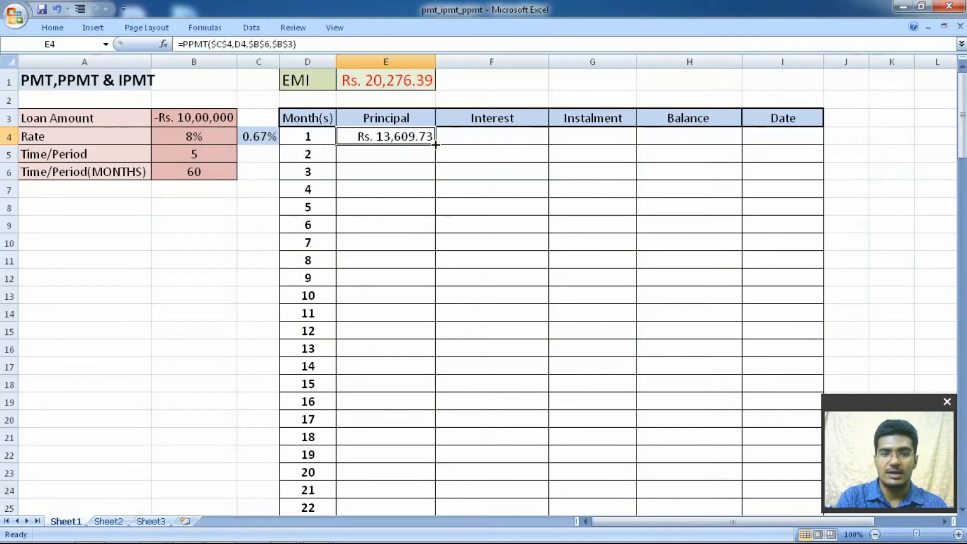
pyautogui.doubleClick(436, 144)
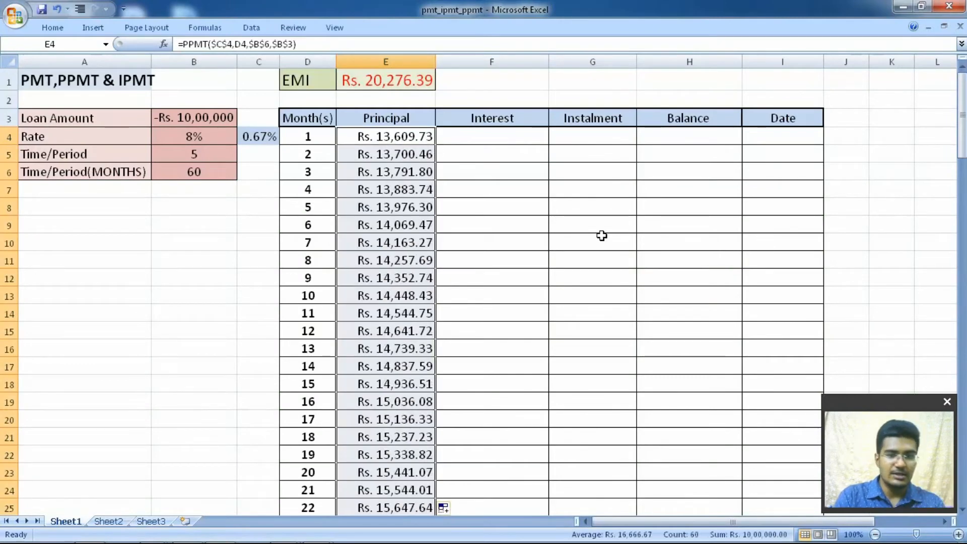
pyautogui.moveTo(962, 103)
pyautogui.mouseDown()
pyautogui.moveTo(962, 271)
pyautogui.moveTo(962, 86)
pyautogui.mouseUp()
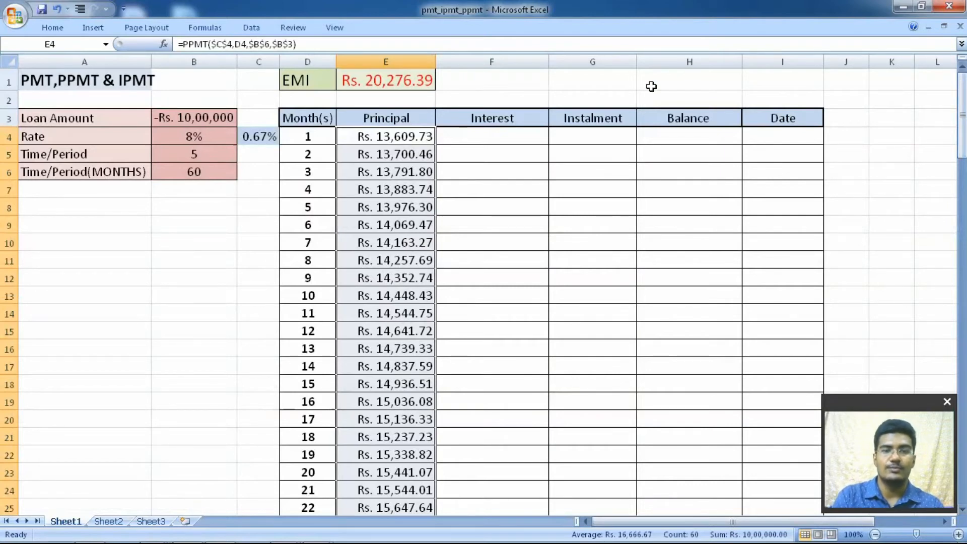
pyautogui.click(417, 136)
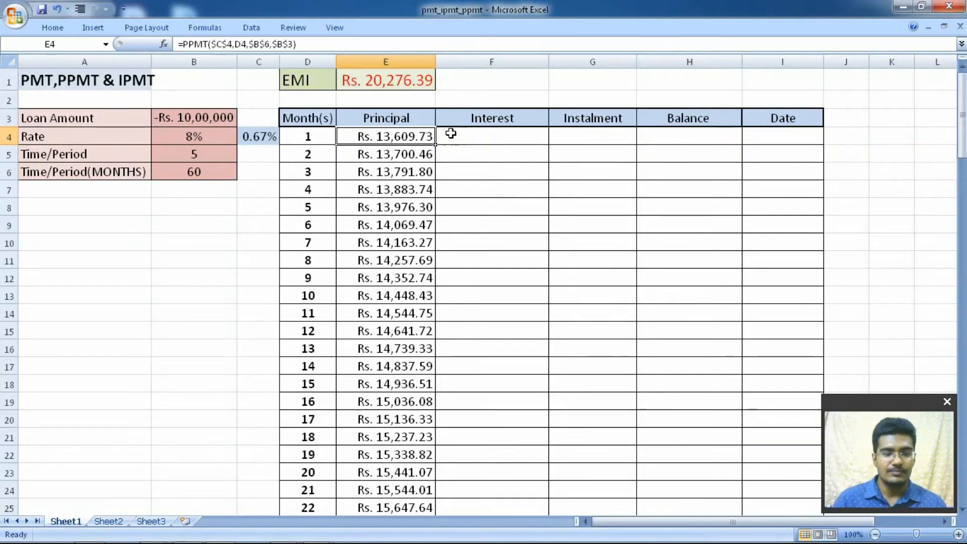
# - Calculate the first month's interest in F4 with =IPMT($C$4,D4,$B$6,$B$3), locking the rate, period and loan amount references
pyautogui.click(457, 135)
pyautogui.write('=')
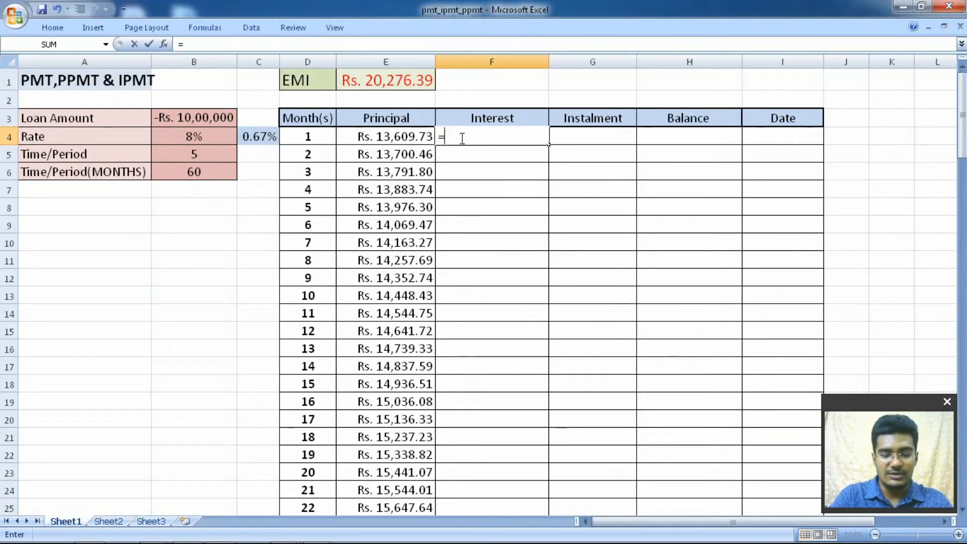
pyautogui.write('ipmt')
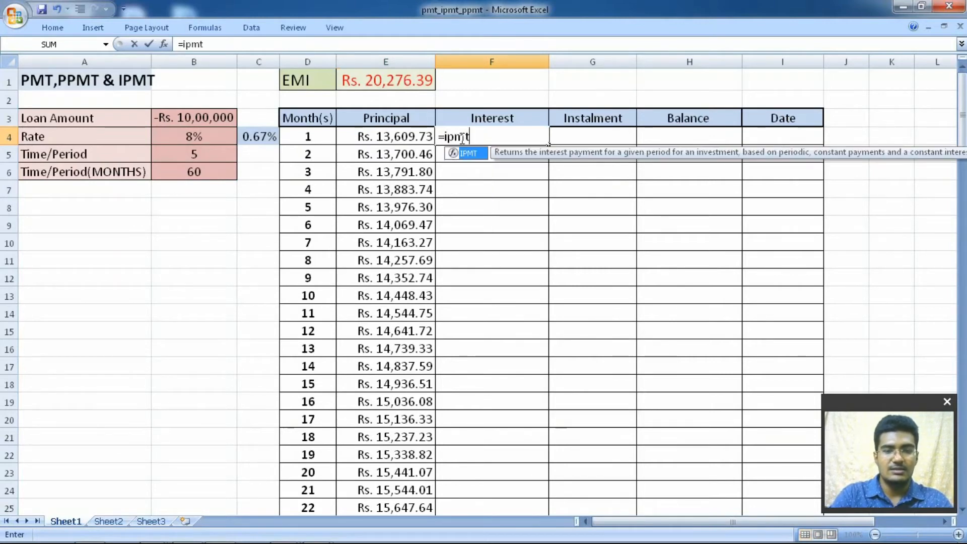
pyautogui.press('Tab')
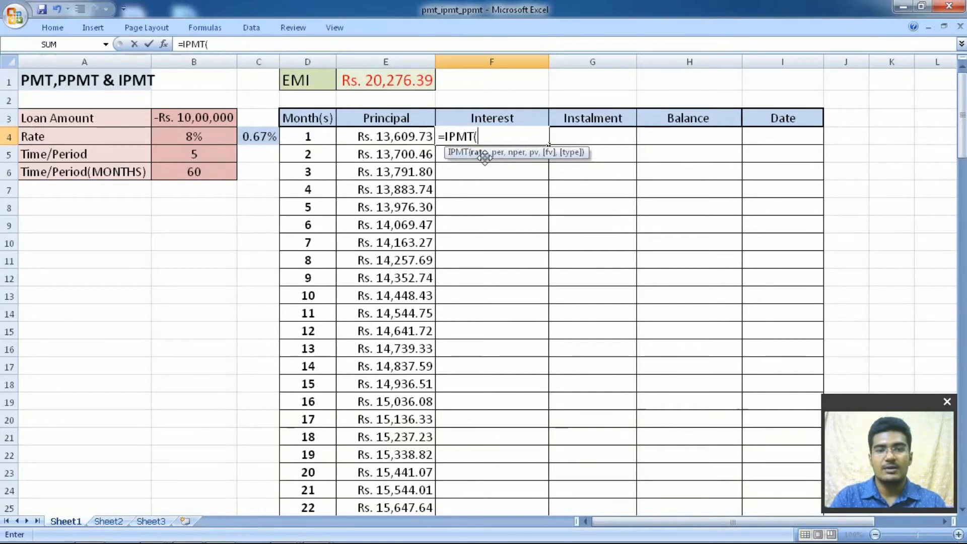
pyautogui.click(253, 137)
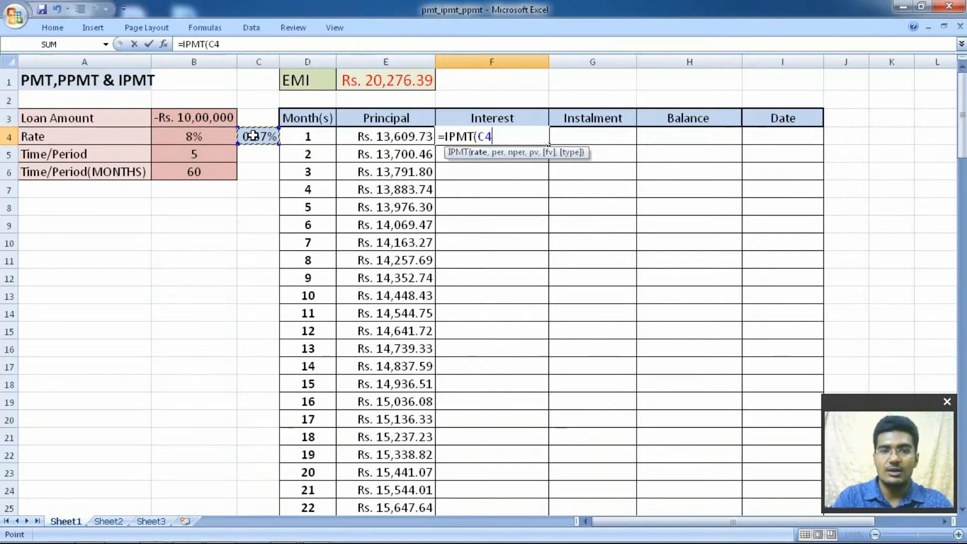
pyautogui.press('F4')
pyautogui.write(',')
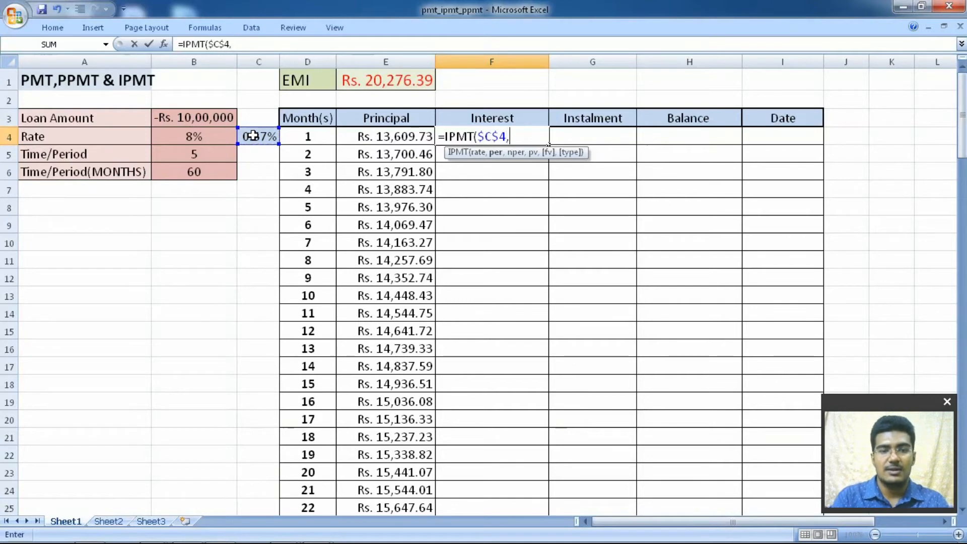
pyautogui.click(322, 137)
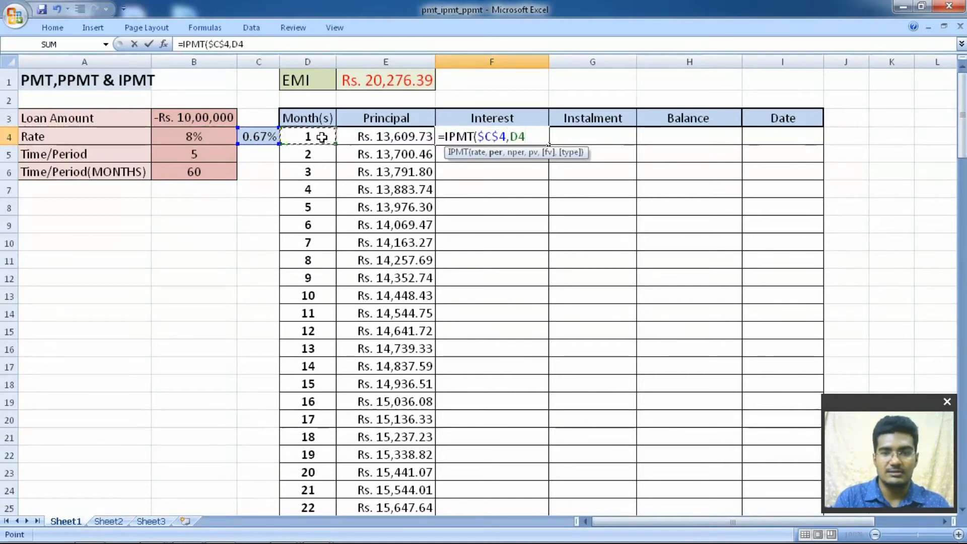
pyautogui.write(',')
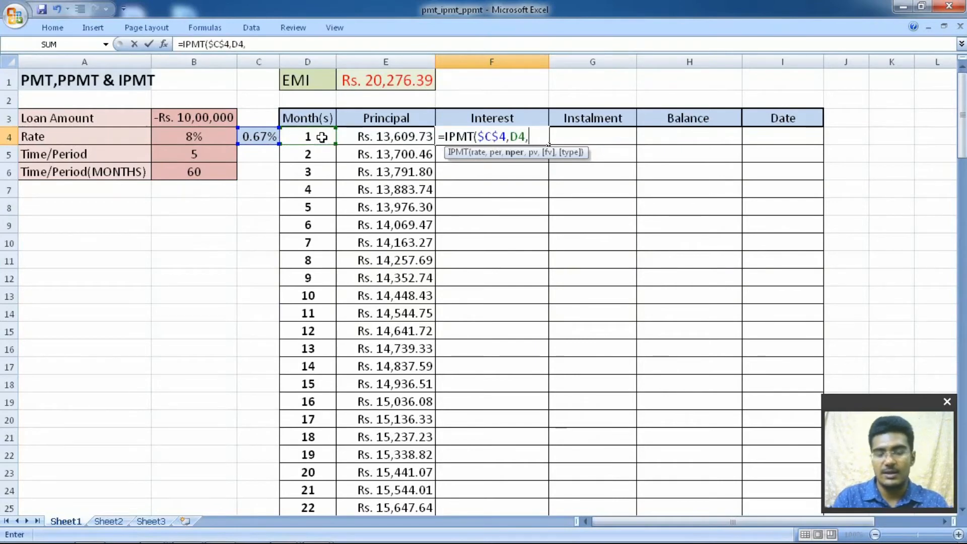
pyautogui.click(218, 173)
pyautogui.press('F4')
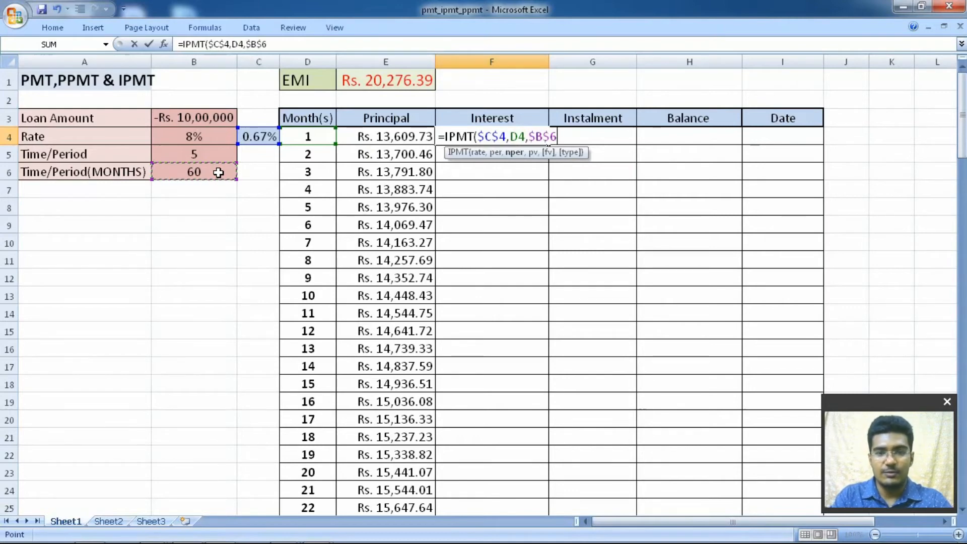
pyautogui.write(',')
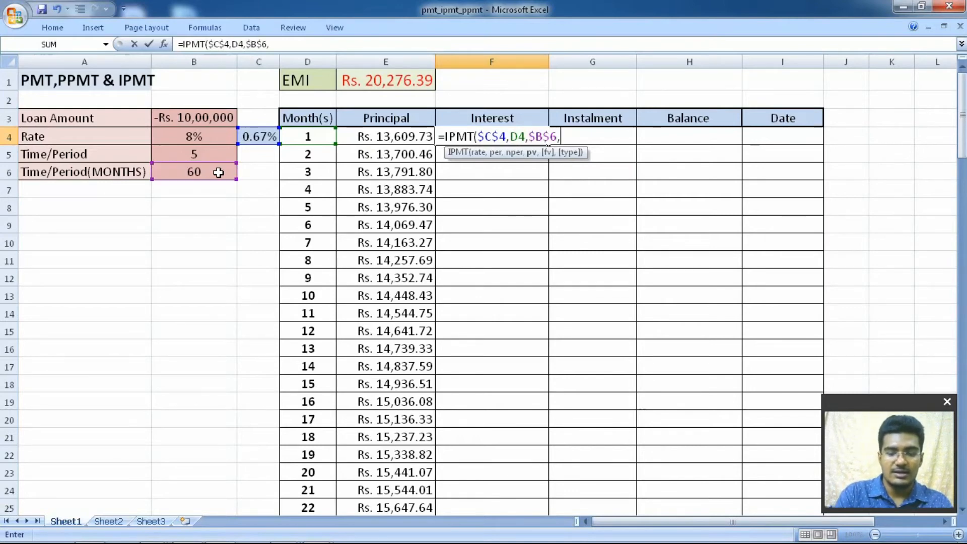
pyautogui.click(209, 117)
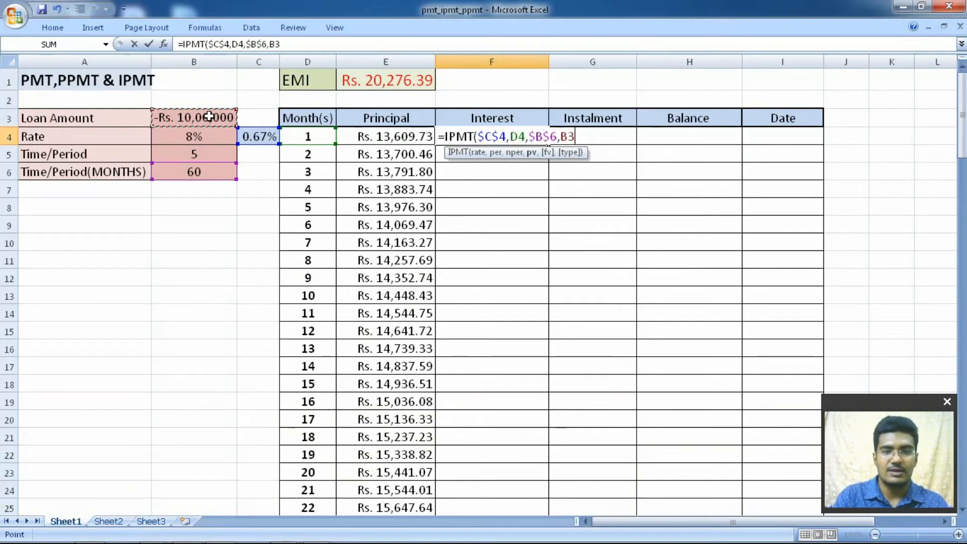
pyautogui.press('F4')
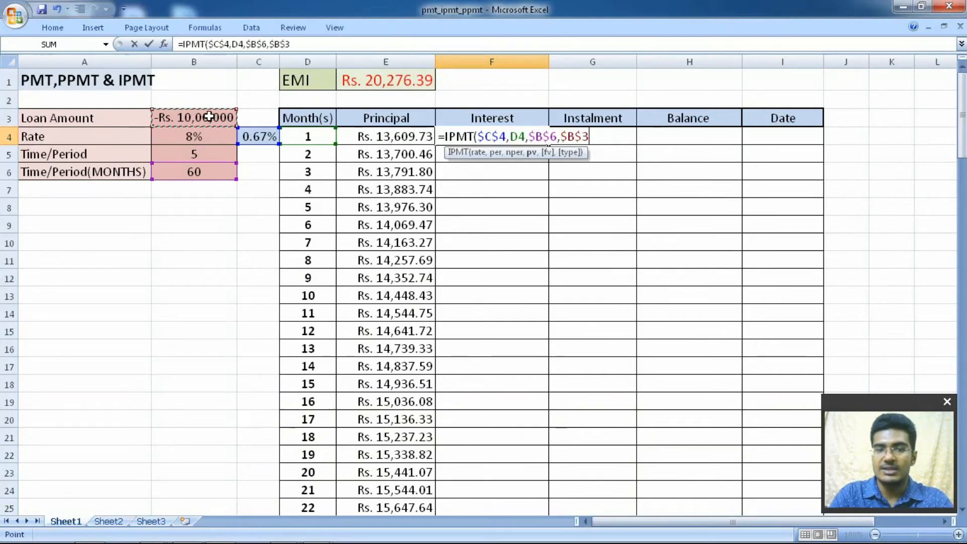
pyautogui.write(')')
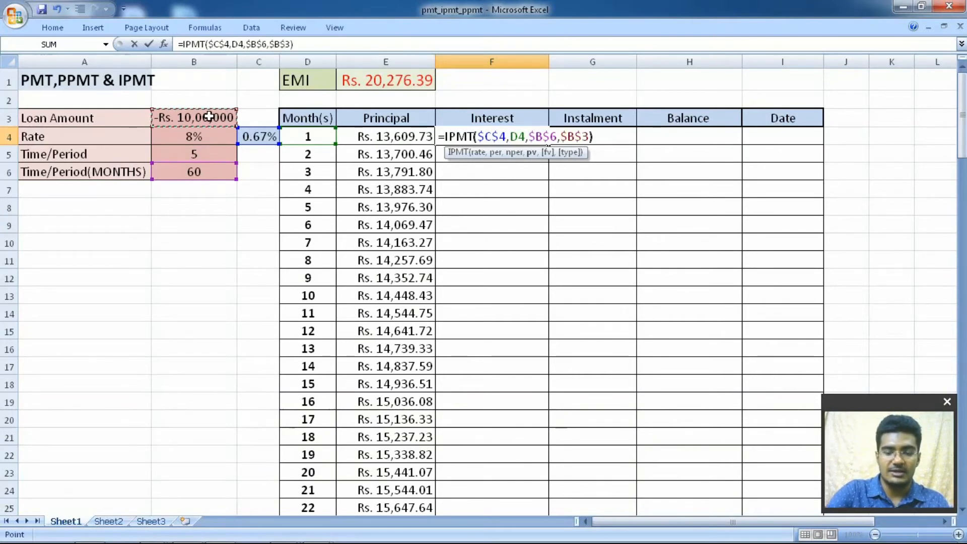
pyautogui.press('Return')
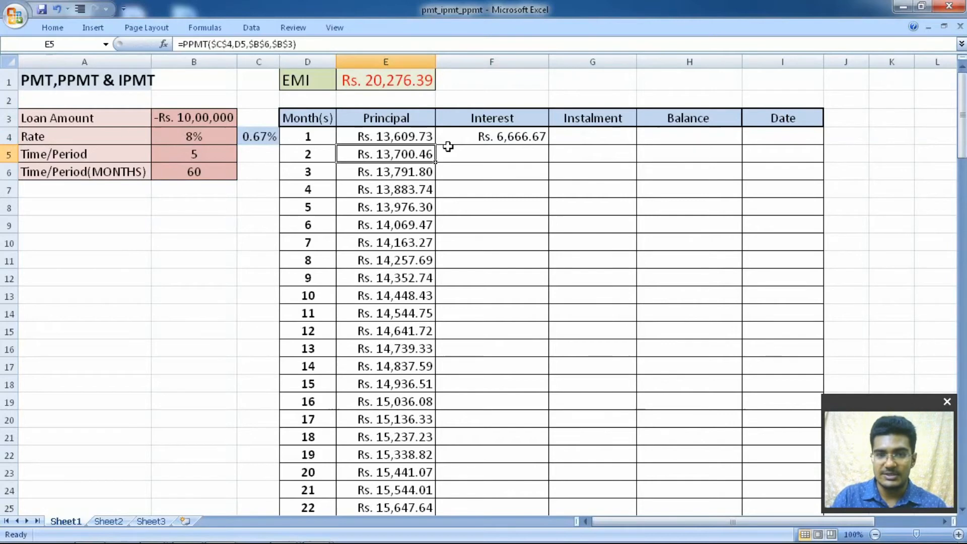
# - Fill the IPMT formula from F4 down the Interest column for all 60 months
pyautogui.click(547, 155)
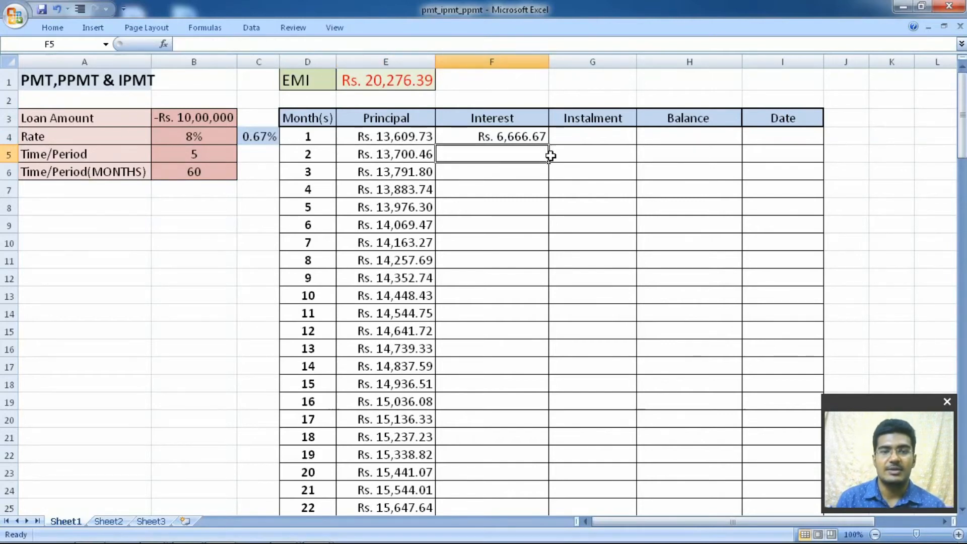
pyautogui.click(544, 138)
pyautogui.doubleClick(549, 146)
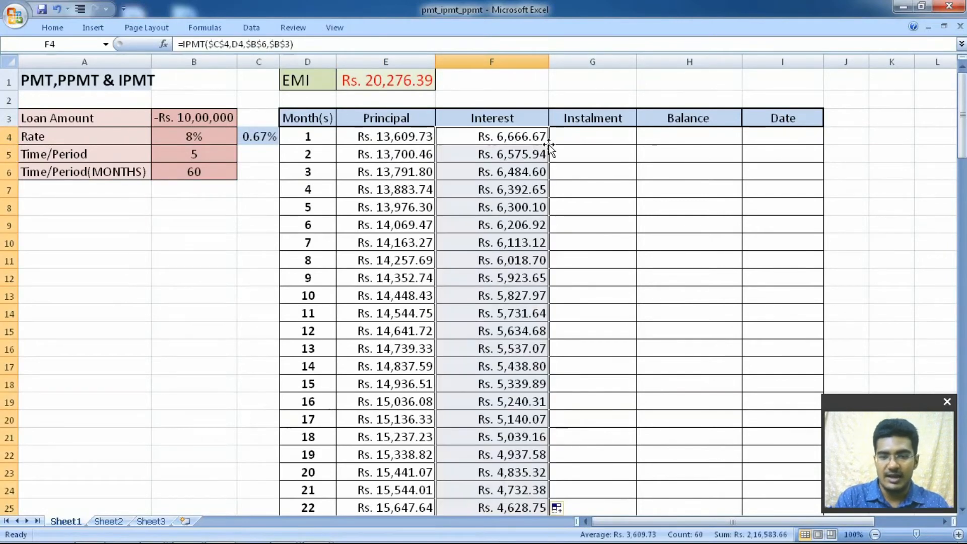
# - Calculate the first month's instalment in G4 with =E4+F4, adding the principal and the interest
pyautogui.click(583, 137)
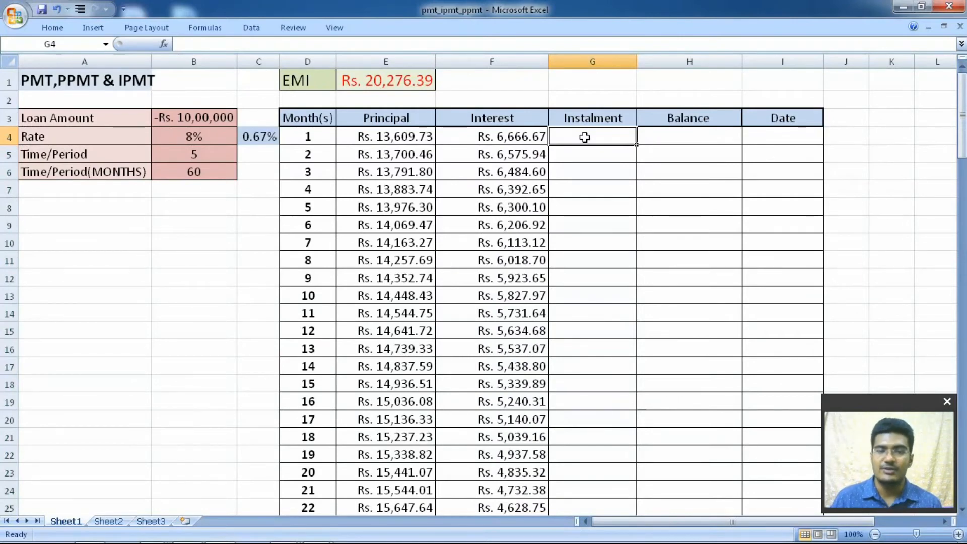
pyautogui.write('=')
pyautogui.click(397, 136)
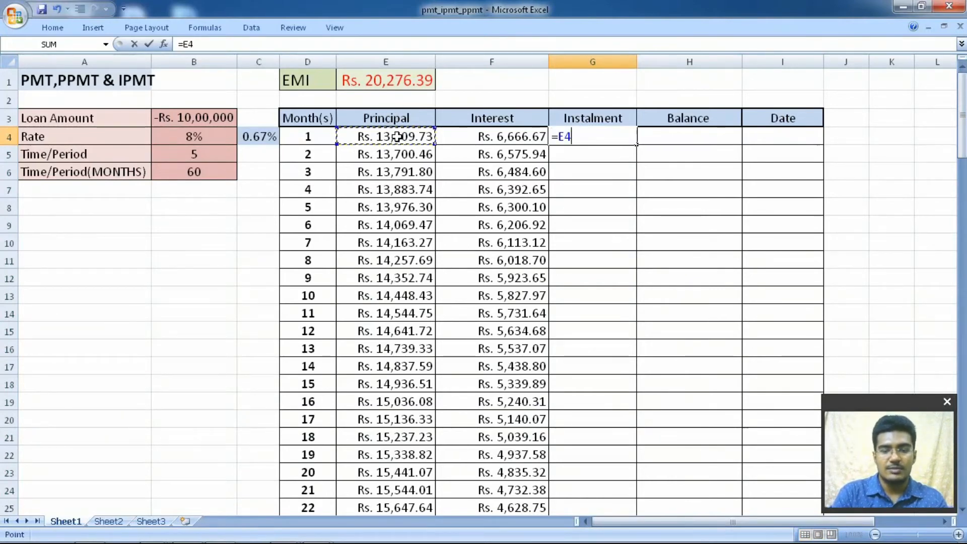
pyautogui.write('+')
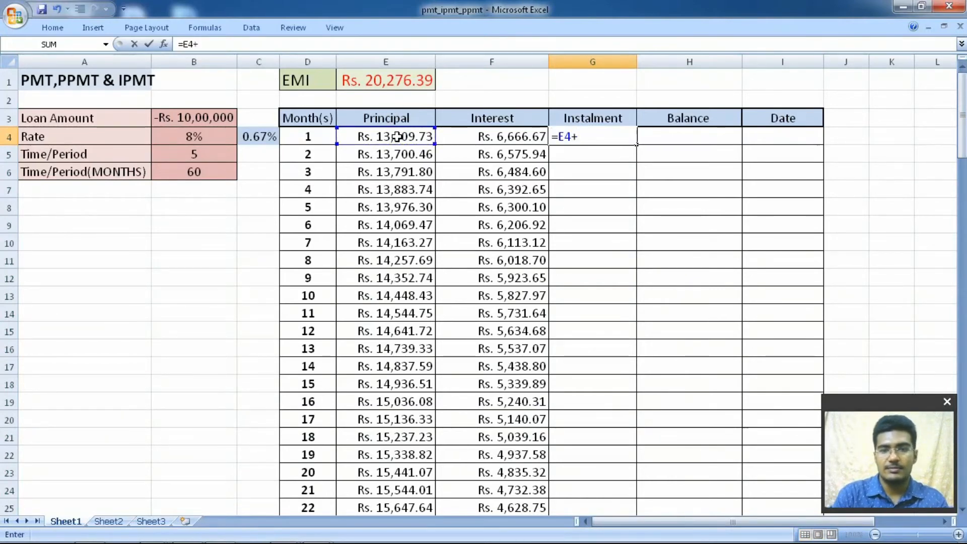
pyautogui.click(505, 138)
pyautogui.press('Return')
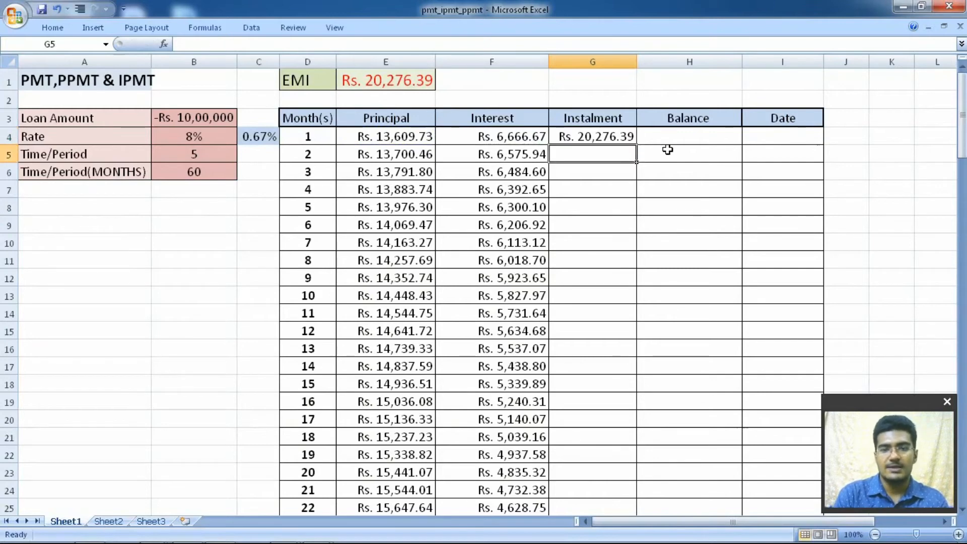
# - Fill the instalment formula from G4 down the Instalment column for all 60 months
pyautogui.click(632, 135)
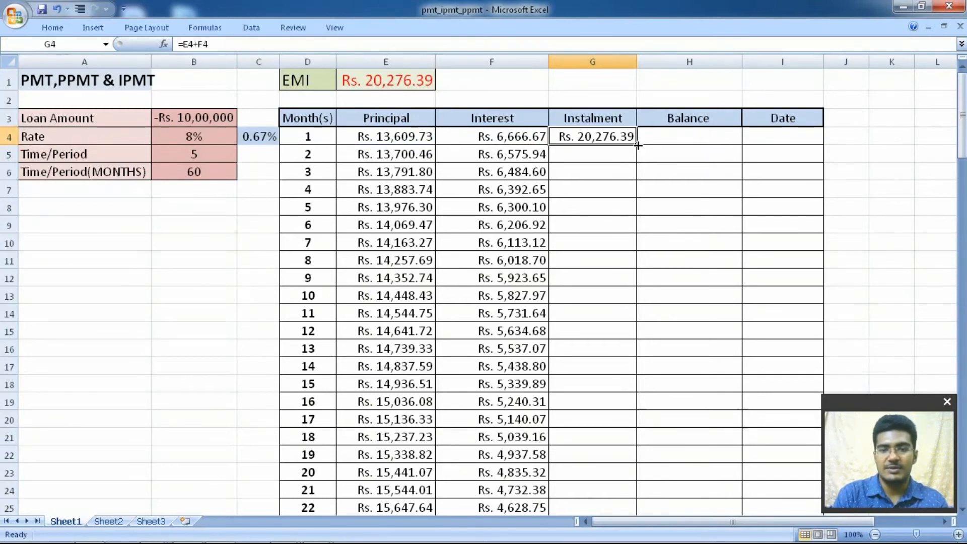
pyautogui.doubleClick(636, 144)
pyautogui.click(637, 144)
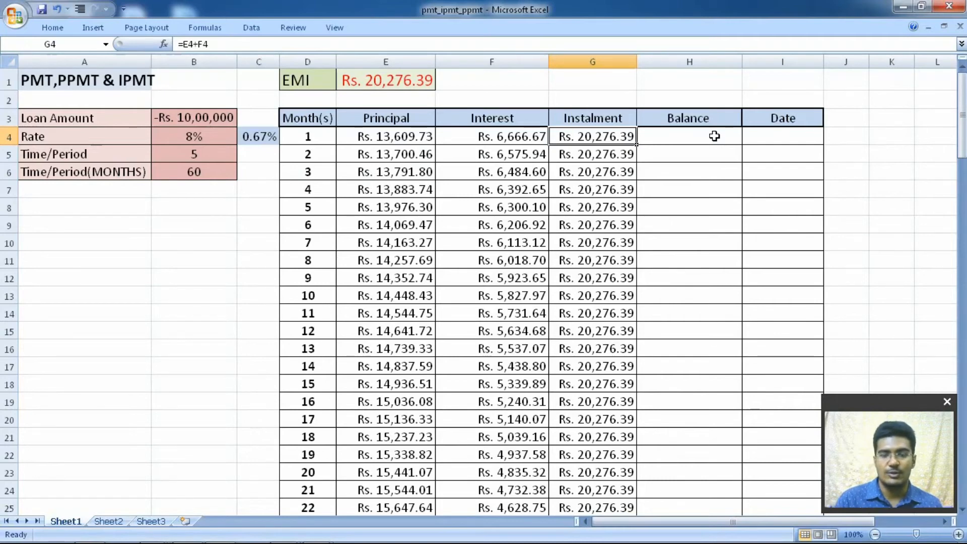
# - Calculate the first month's balance in H4 with =$B$3+SUM($E$4:E4), locking the loan amount and the start of the principal range
pyautogui.press('Right')
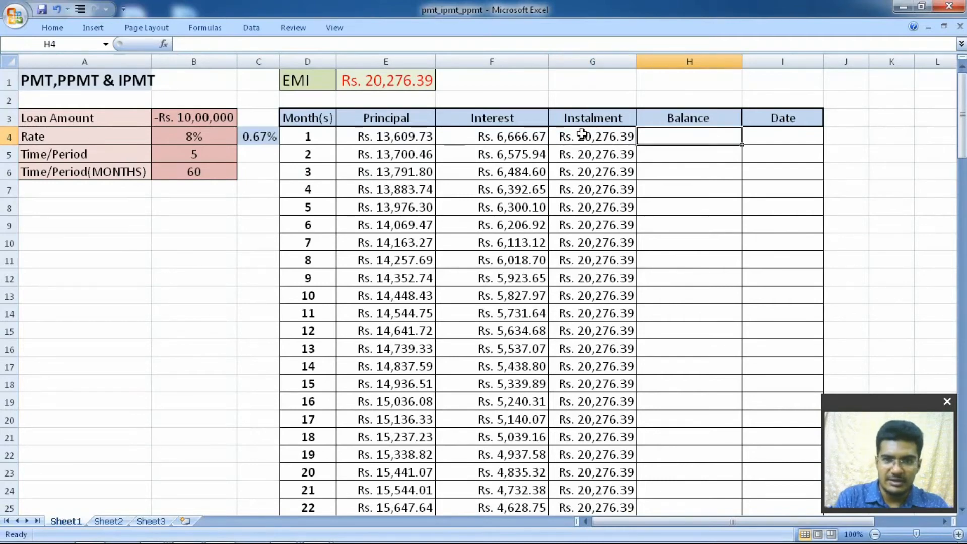
pyautogui.write('=')
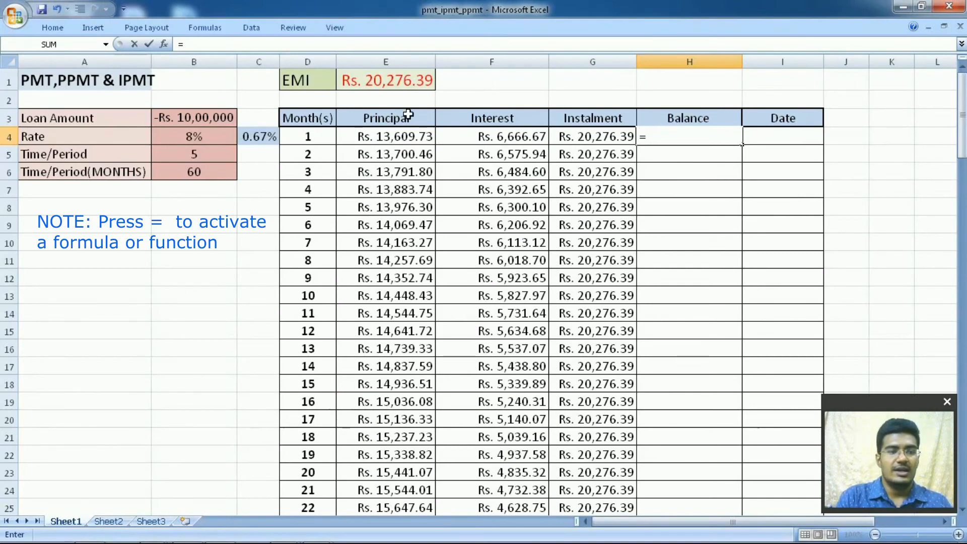
pyautogui.click(216, 117)
pyautogui.press('F4')
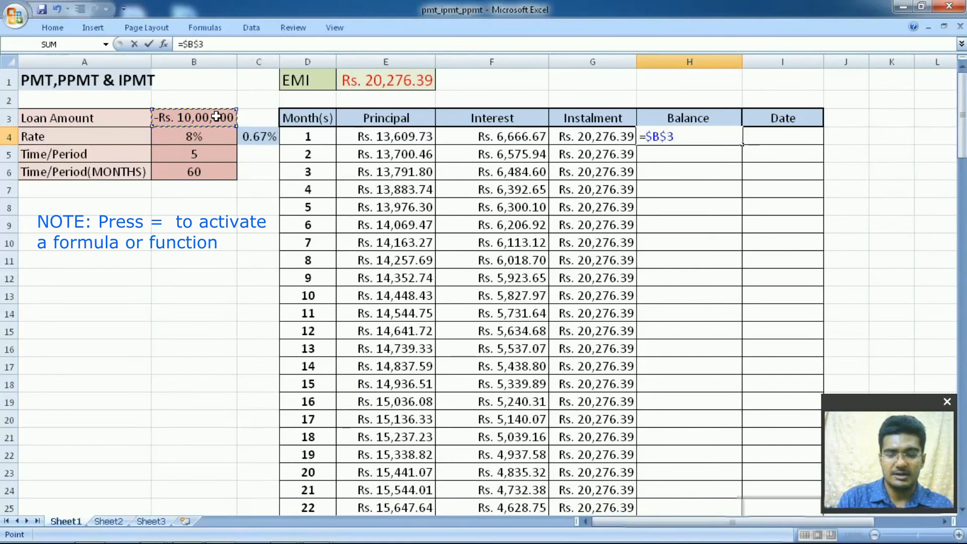
pyautogui.write('+')
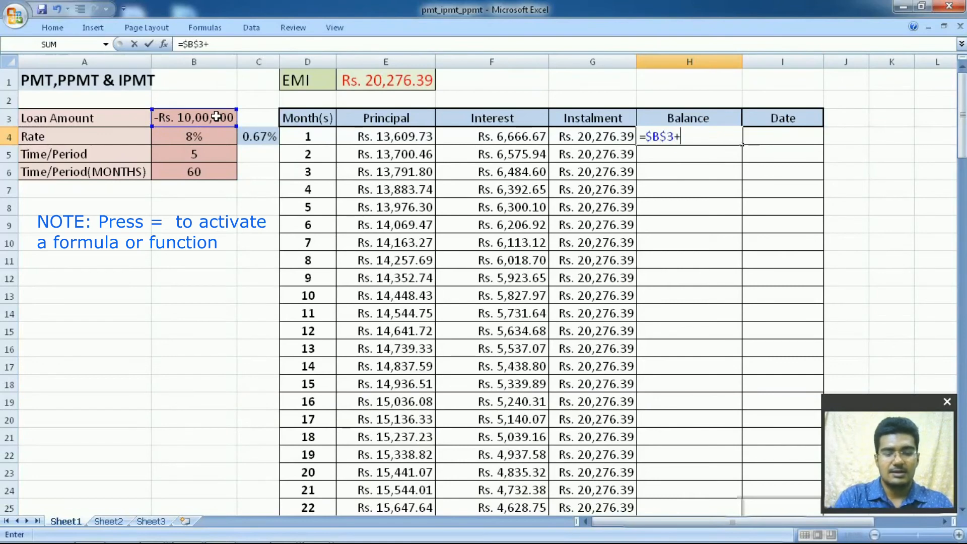
pyautogui.write('sum')
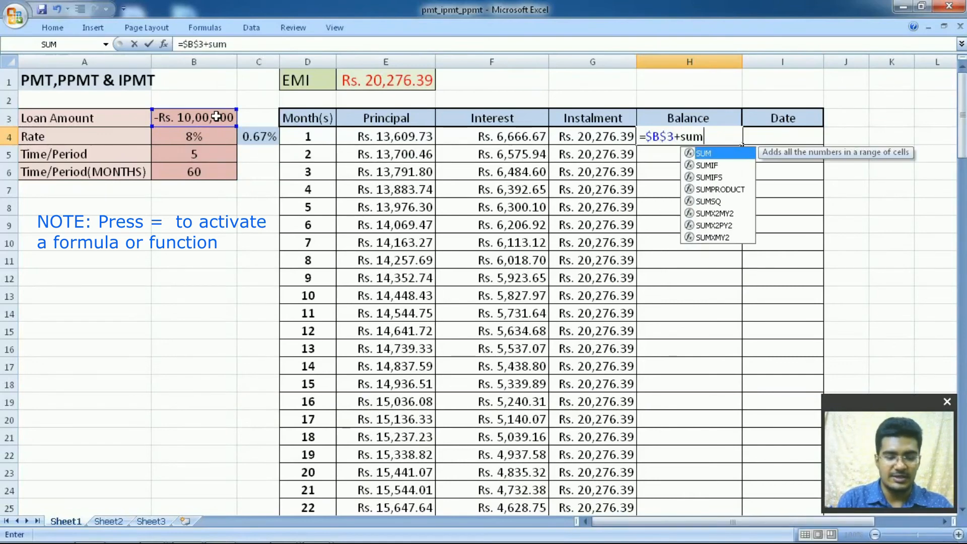
pyautogui.press('Tab')
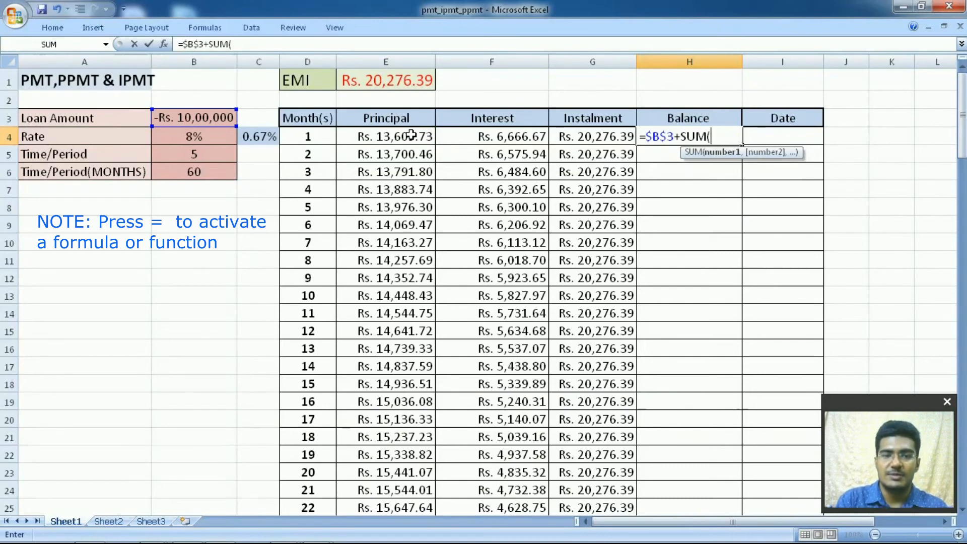
pyautogui.click(412, 136)
pyautogui.press('F8')
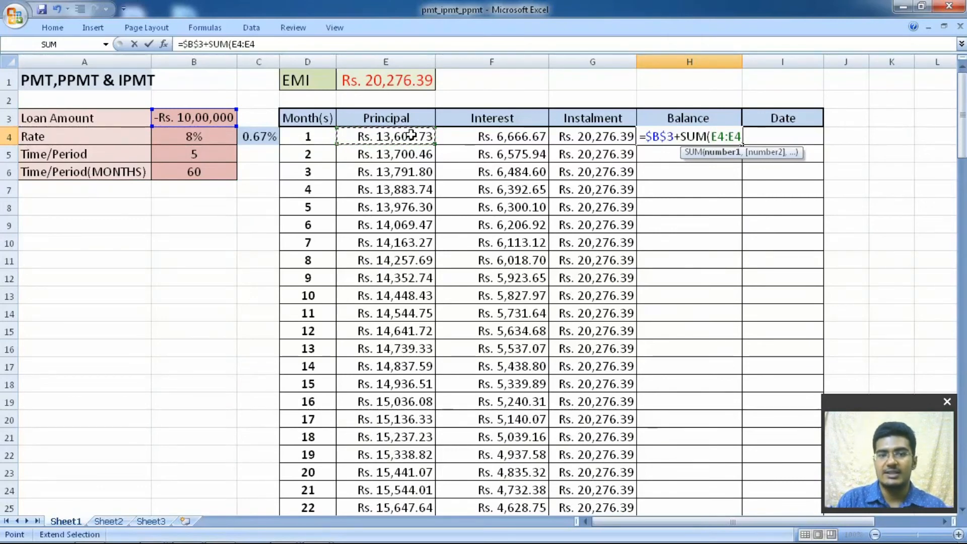
pyautogui.doubleClick(718, 136)
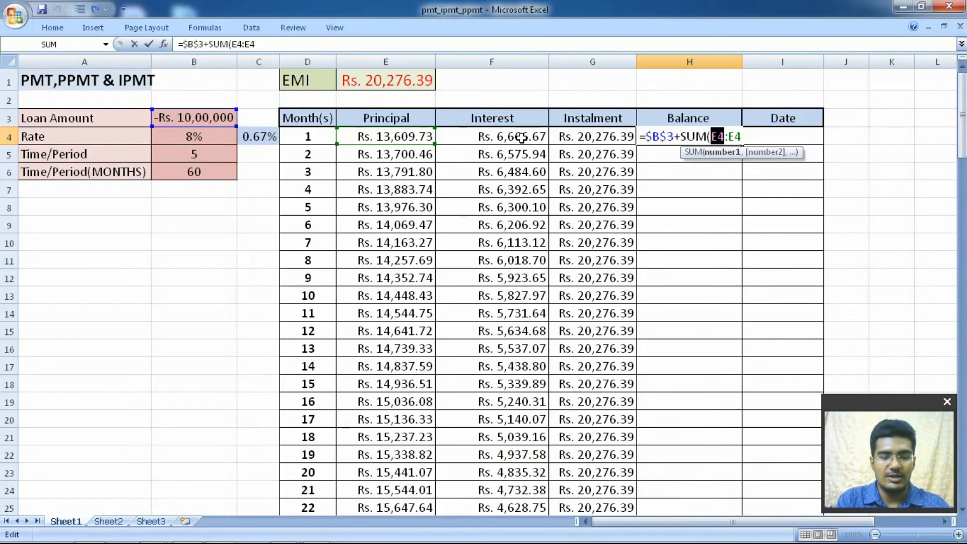
pyautogui.press('F4')
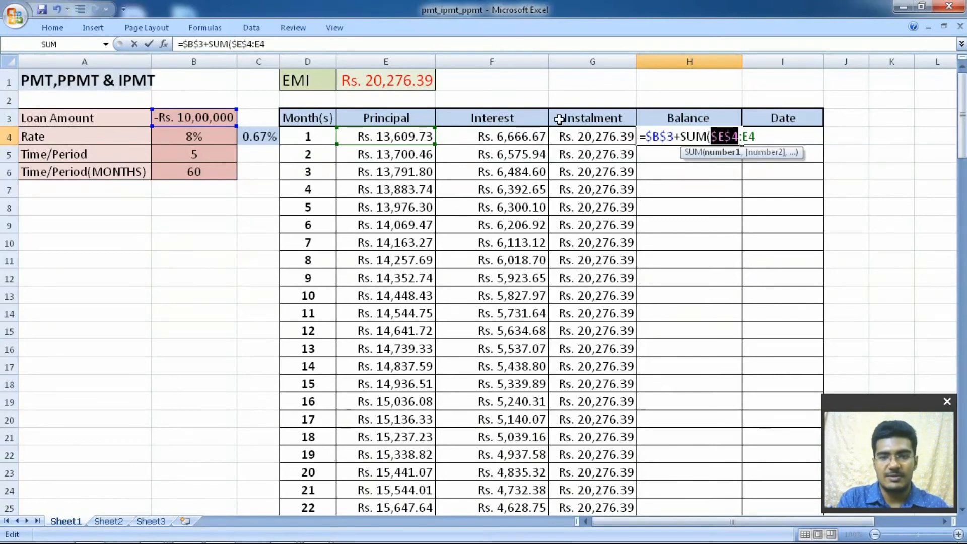
pyautogui.click(760, 136)
pyautogui.write(':E4)')
pyautogui.press('Return')
pyautogui.press('Left')
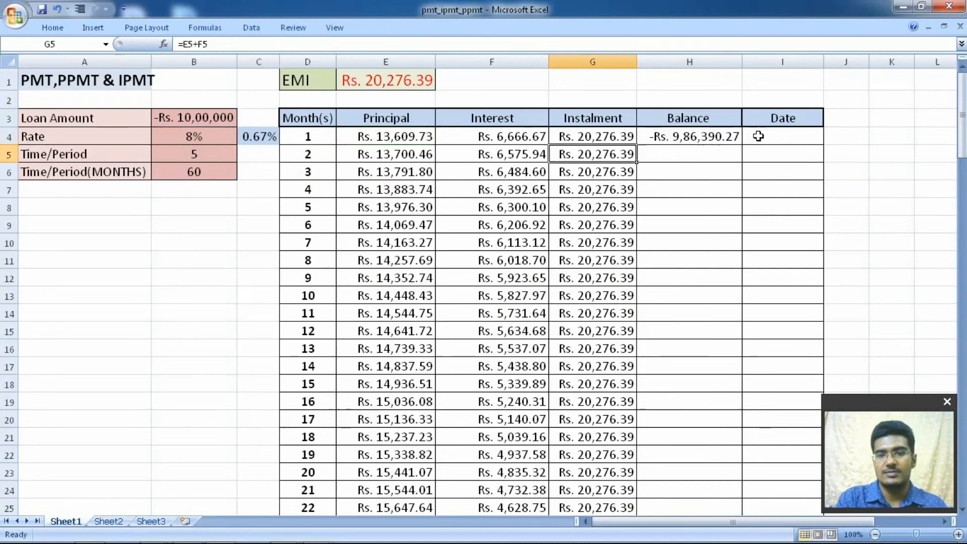
# - Fill the balance formula from H4 down the Balance column for all 60 months and check the last month's balance
pyautogui.click(729, 139)
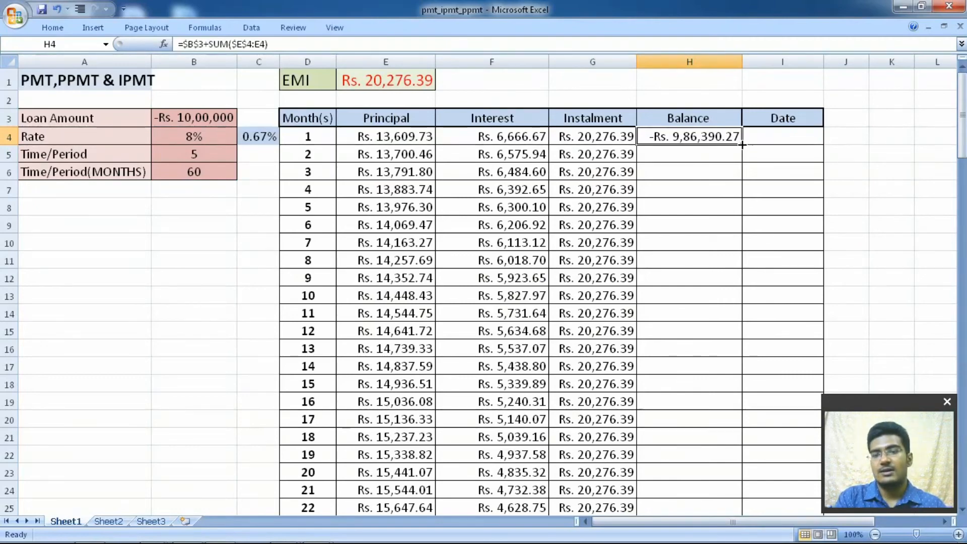
pyautogui.doubleClick(742, 145)
pyautogui.moveTo(963, 121); pyautogui.dragTo(962, 299)
pyautogui.click(734, 239)
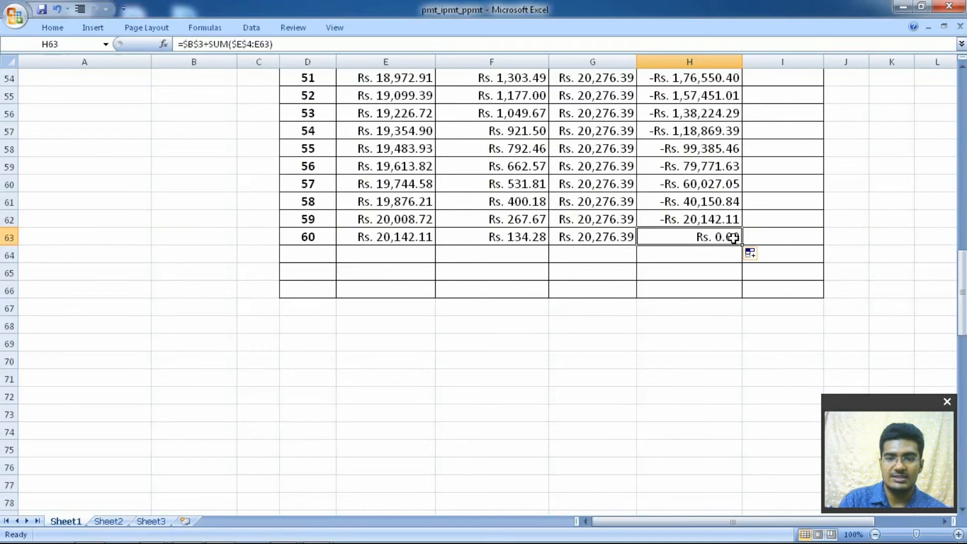
pyautogui.click(730, 253)
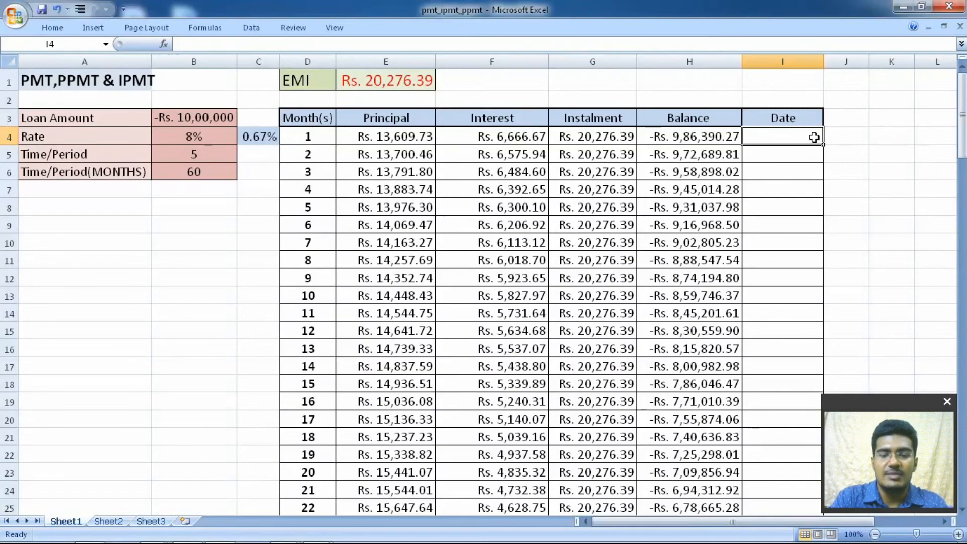
# - Enter 01-01-2020 as the first date in I4 and fill the Date column in one-month steps for all 60 months
pyautogui.write('1-01-202')
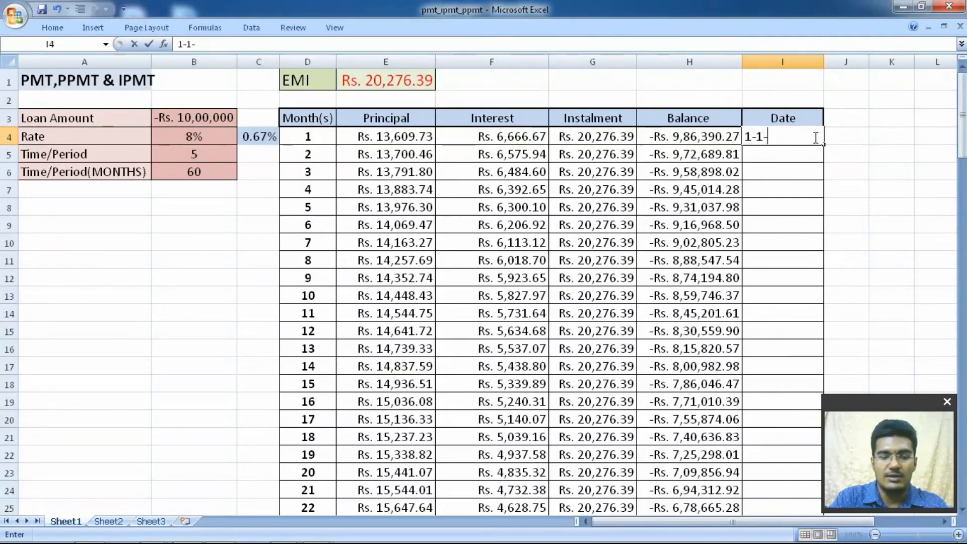
pyautogui.write('0')
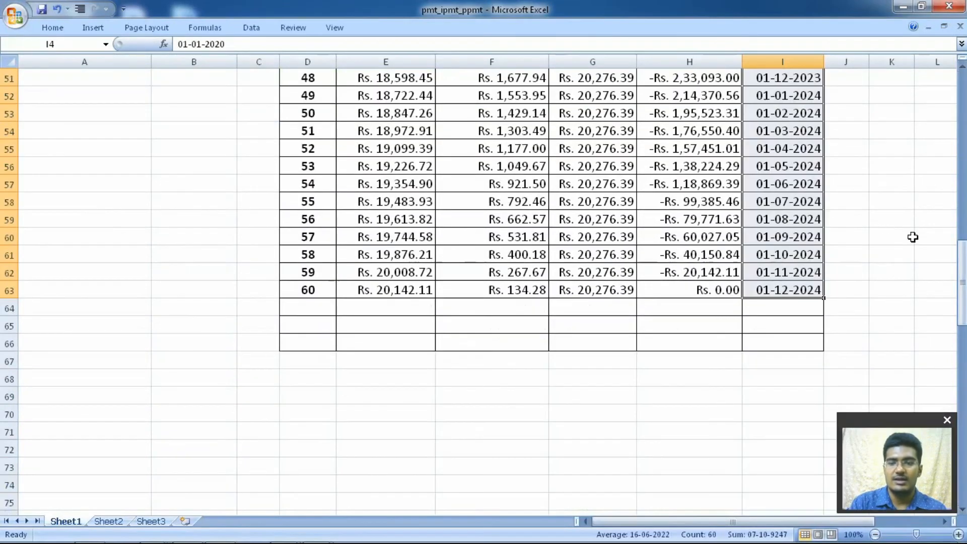
pyautogui.moveTo(962, 282)
pyautogui.mouseDown()
pyautogui.moveTo(962, 267)
pyautogui.moveTo(963, 280)
pyautogui.mouseUp()
pyautogui.hotkey('ctrl', 'Down')
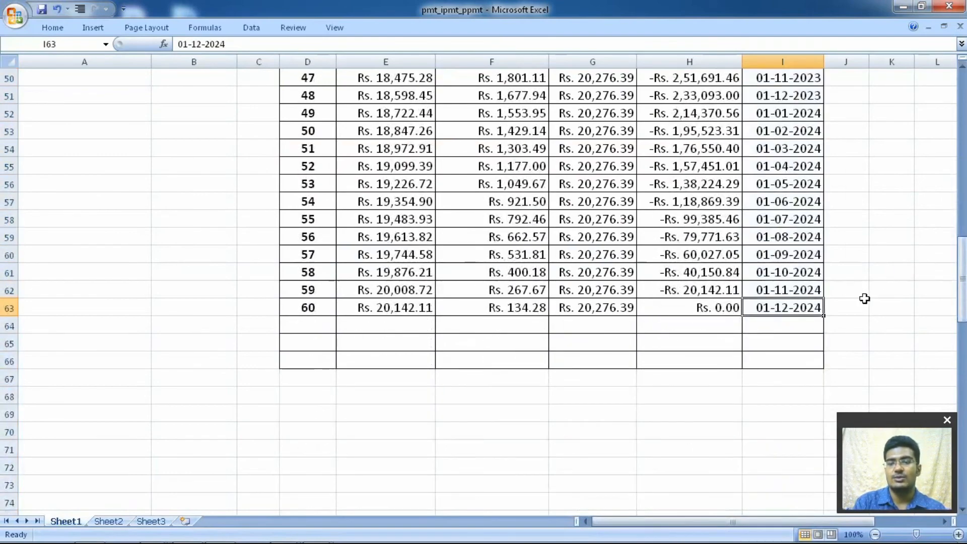